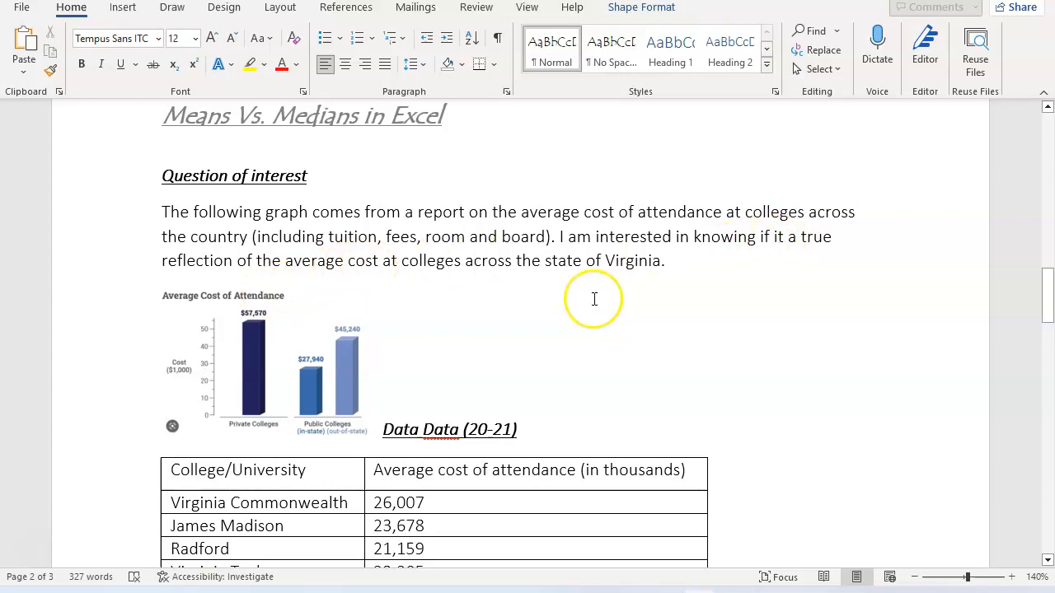
Review the Virginia college cost table, the cost histogram and the normal probability plot below it.
scroll(594, 299, down, 3)
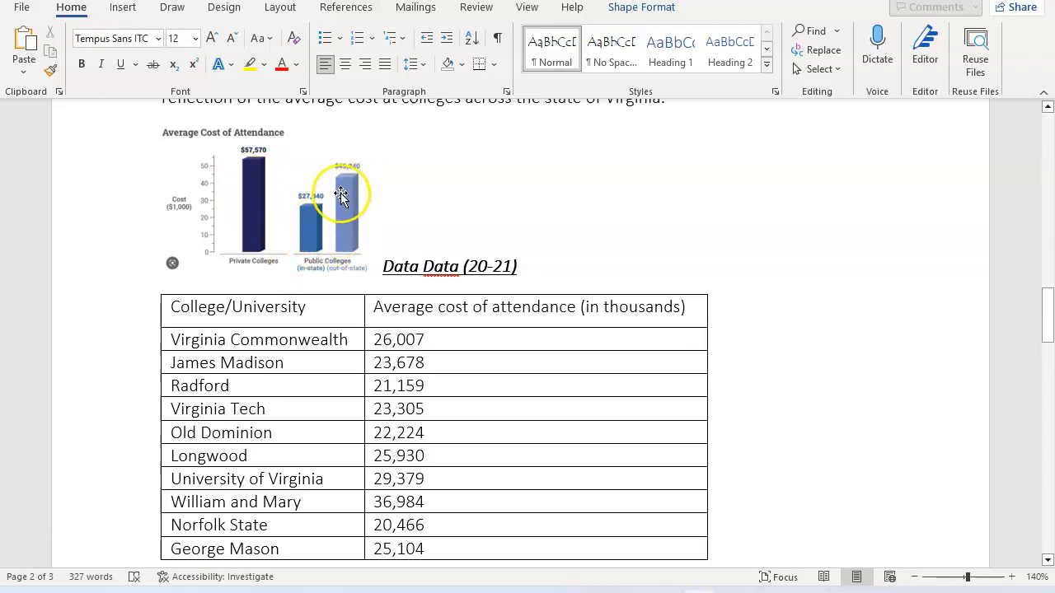
scroll(445, 209, down, 1)
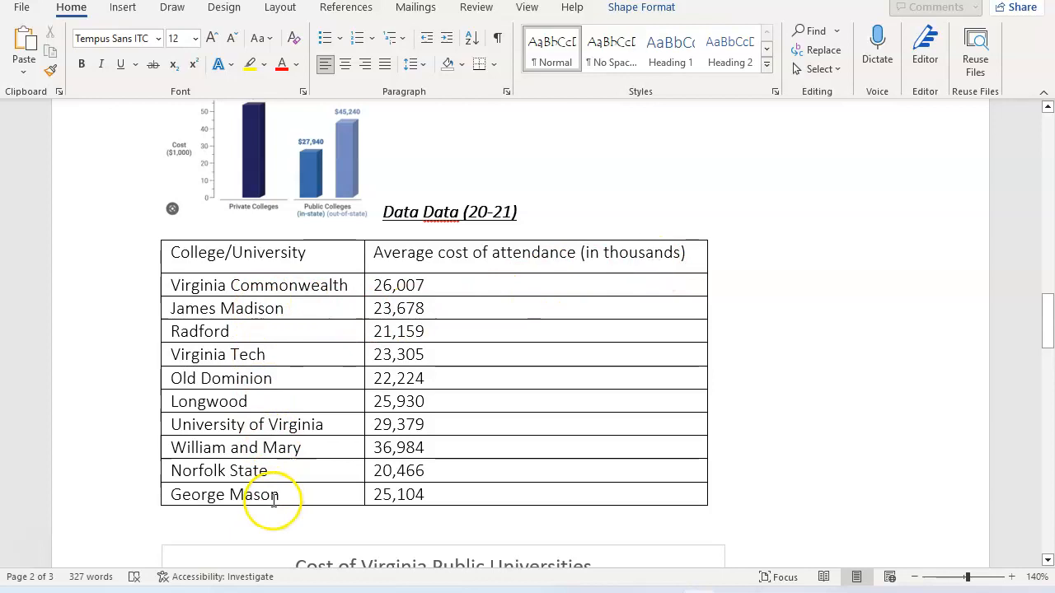
scroll(273, 501, down, 5)
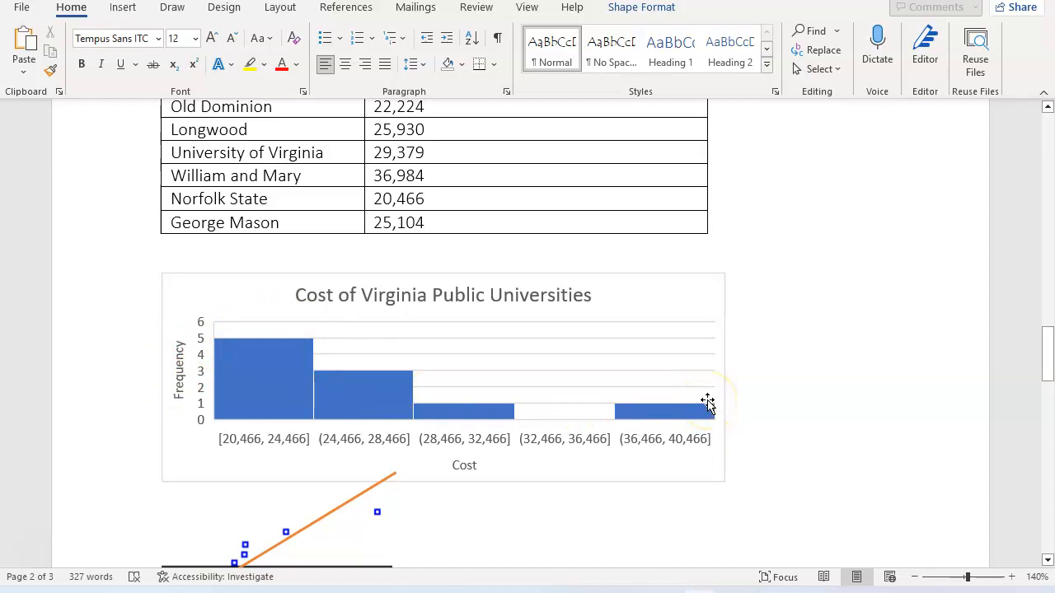
scroll(706, 400, down, 3)
scroll(706, 401, up, 5)
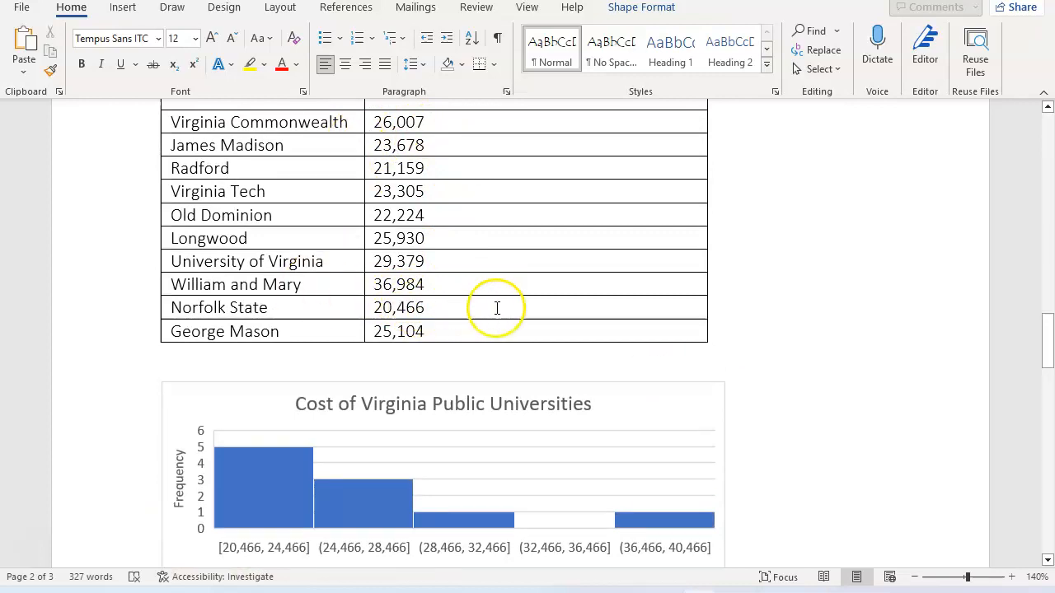
scroll(490, 317, down, 4)
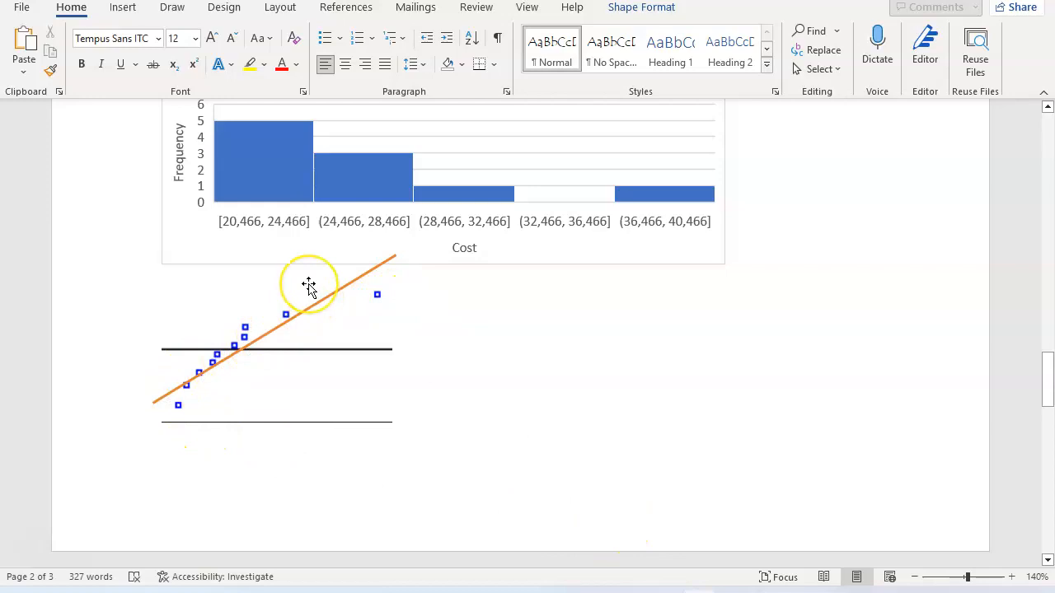
scroll(503, 387, up, 1)
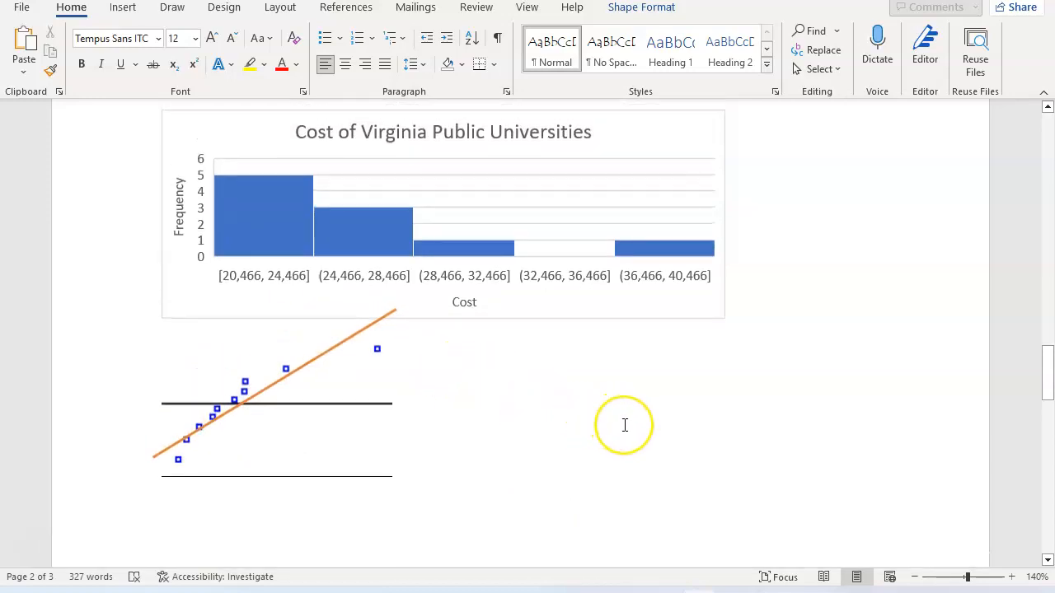
scroll(625, 425, down, 1)
Draw a text box about 1.64" by 3.47" beside the normal probability plot, reading "Non-parametric Test (Median and IQR)".
click(516, 442)
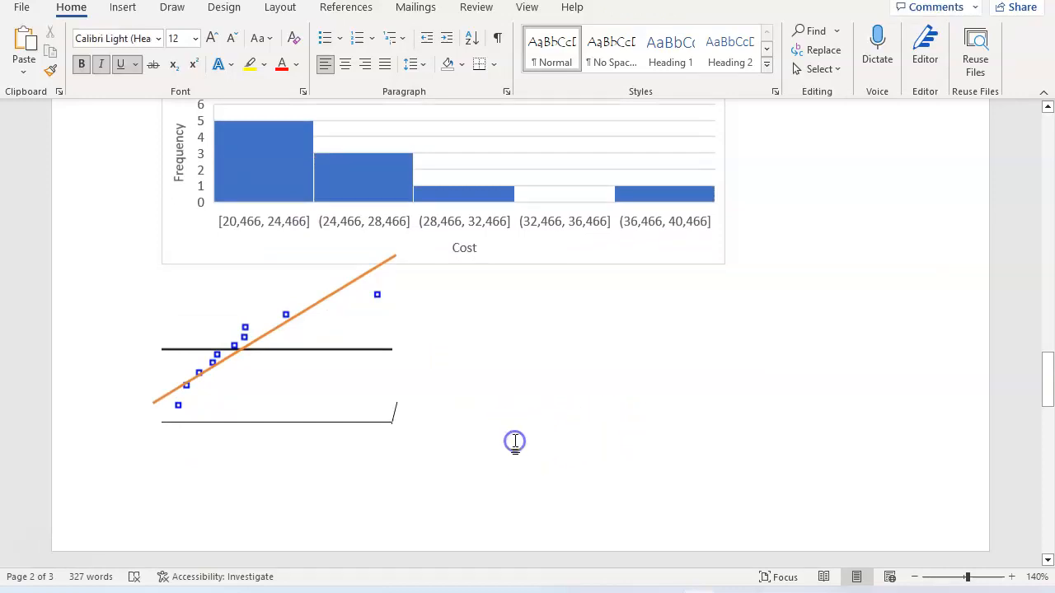
scroll(569, 426, down, 3)
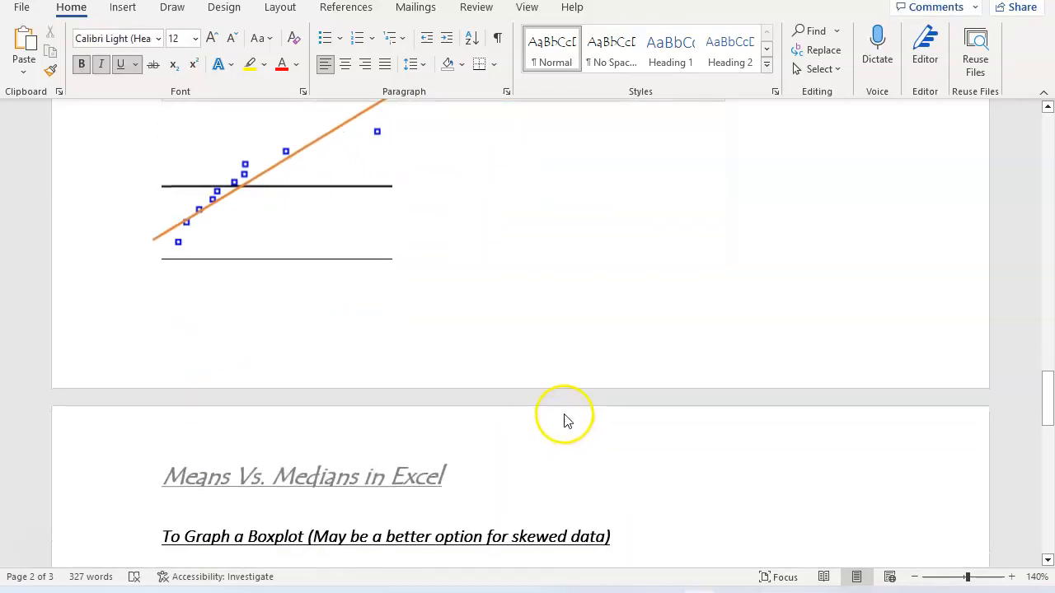
scroll(565, 420, up, 4)
click(124, 9)
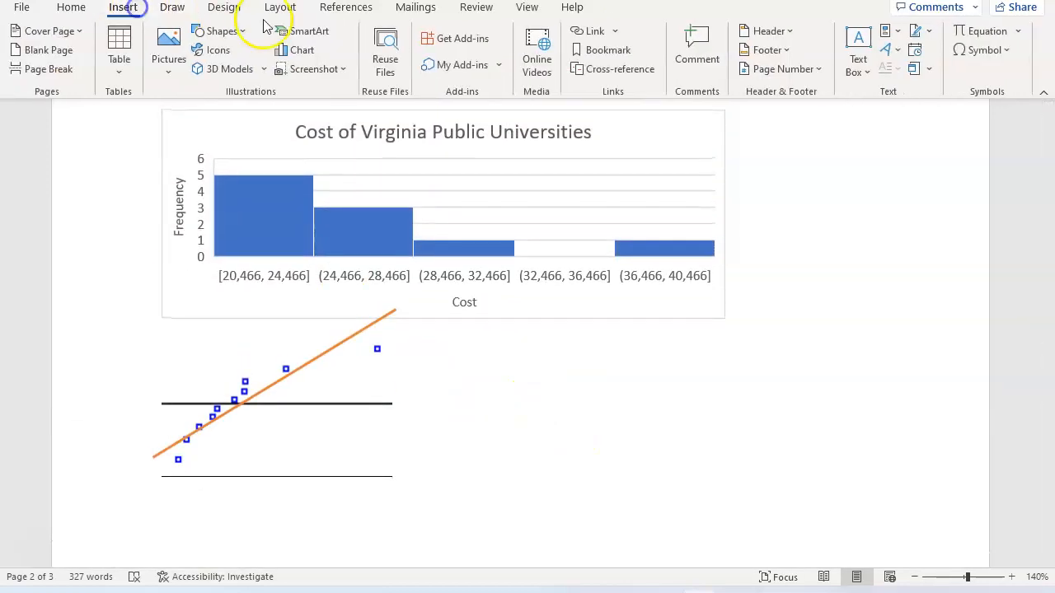
click(859, 50)
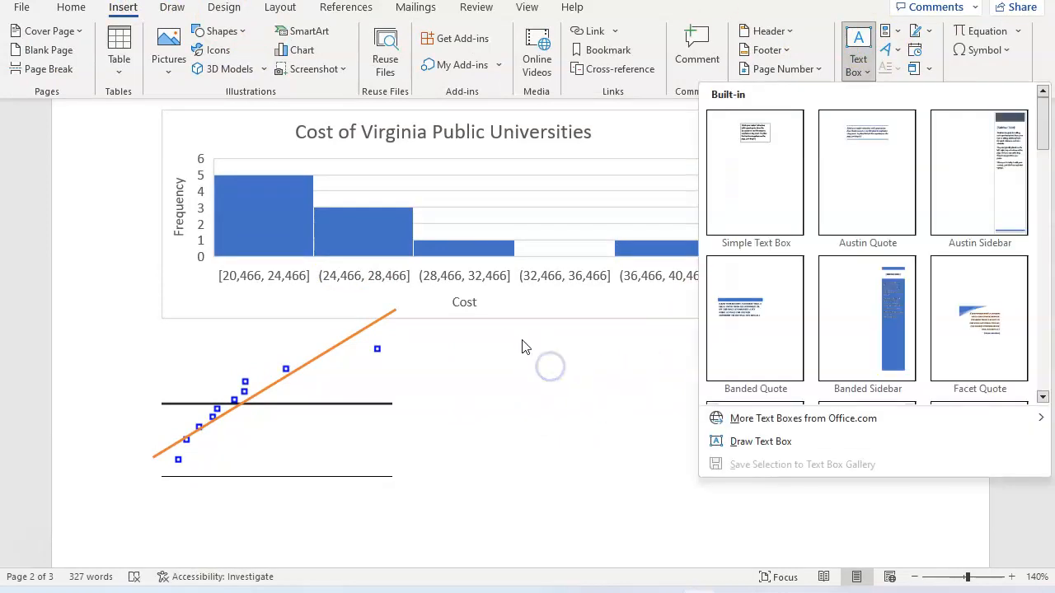
click(760, 442)
drag(508, 343, 891, 524)
text(No)
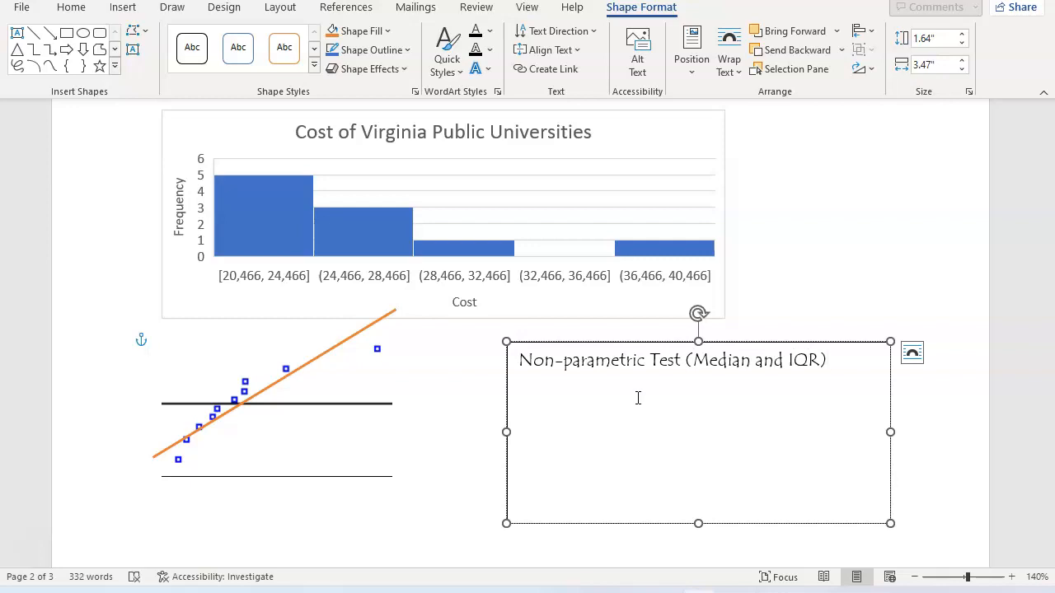
click(671, 375)
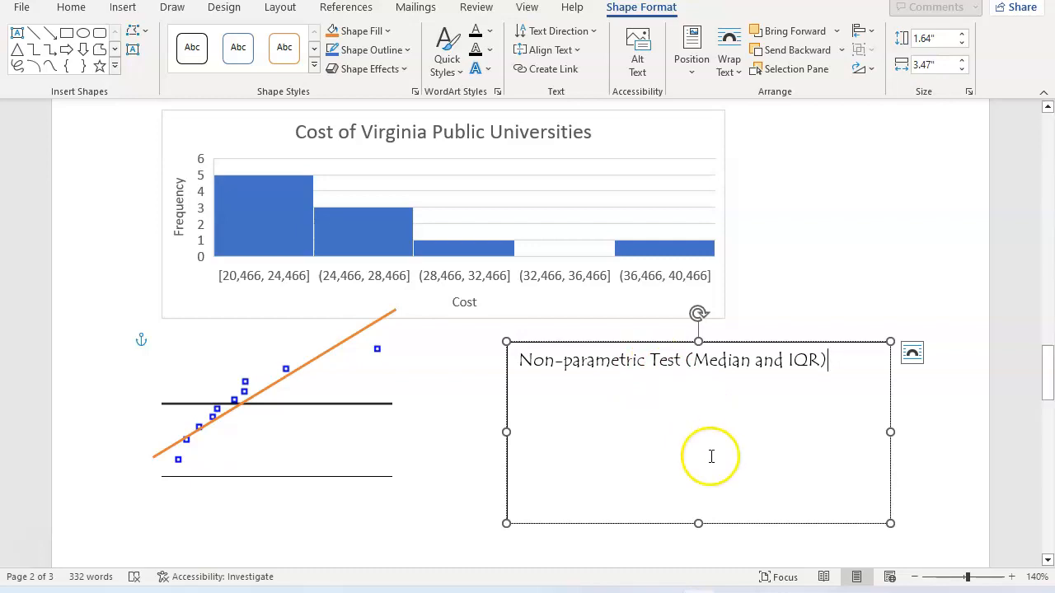
Shrink the "Non-parametric Test" text box to a height of about 0.54" and deselect it.
drag(697, 525, 699, 430)
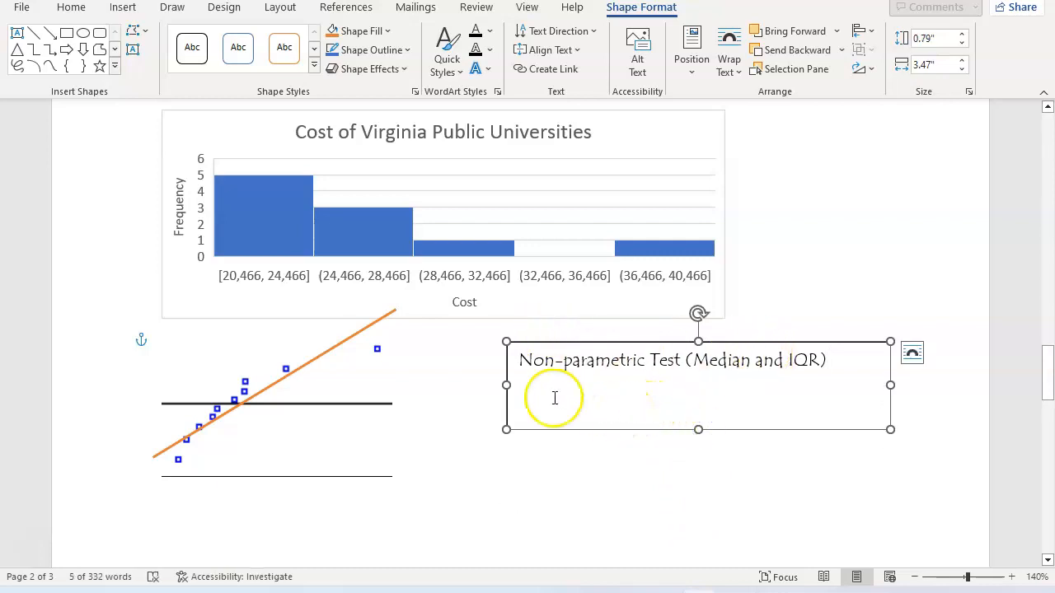
drag(697, 428, 697, 401)
click(618, 477)
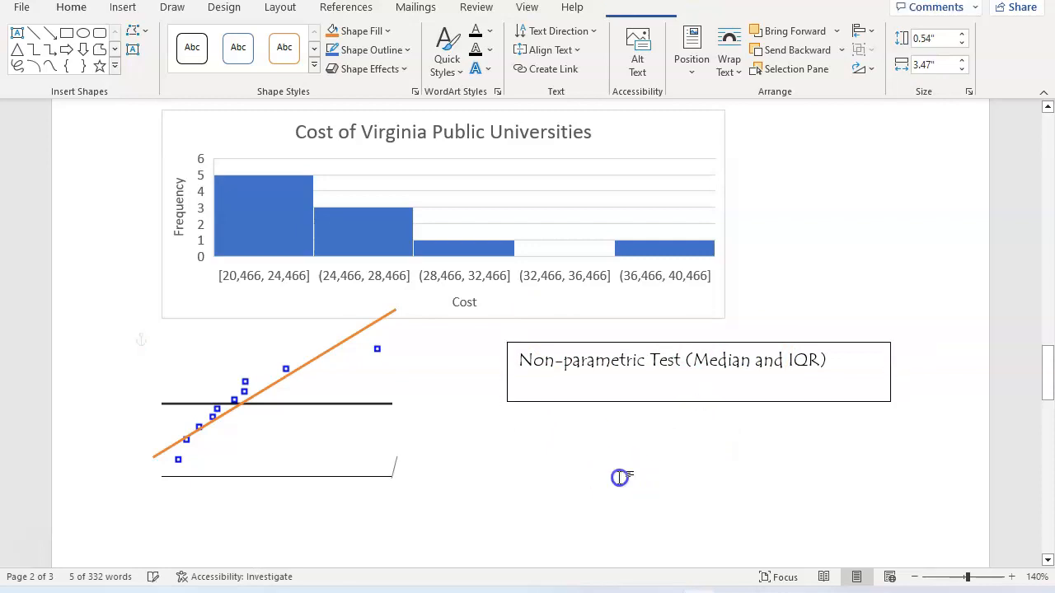
Read the boxplot instructions on the third page and place the insertion point below the Graph heading.
scroll(608, 464, down, 12)
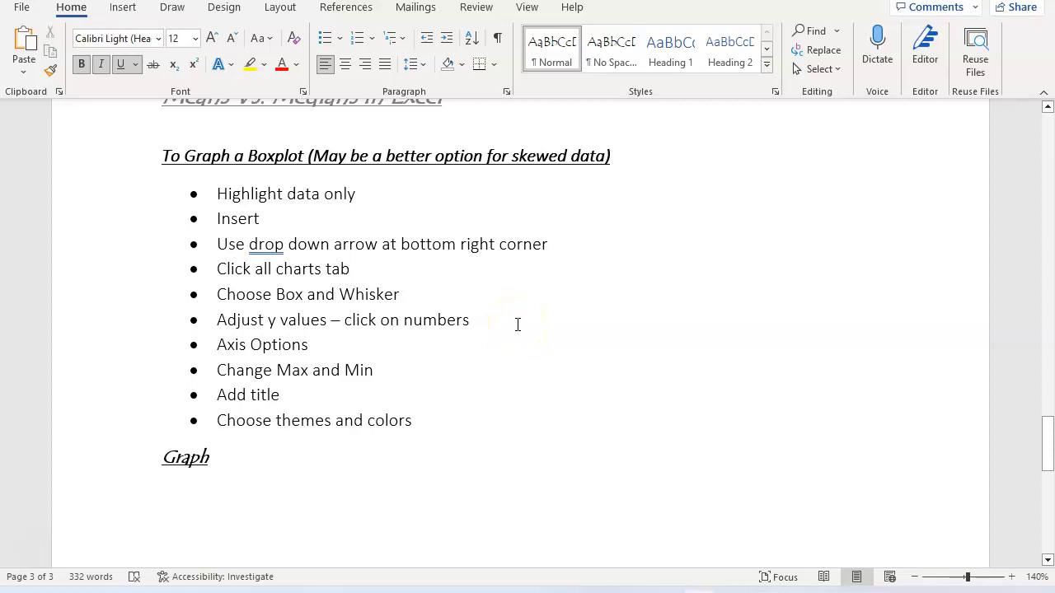
scroll(511, 321, up, 13)
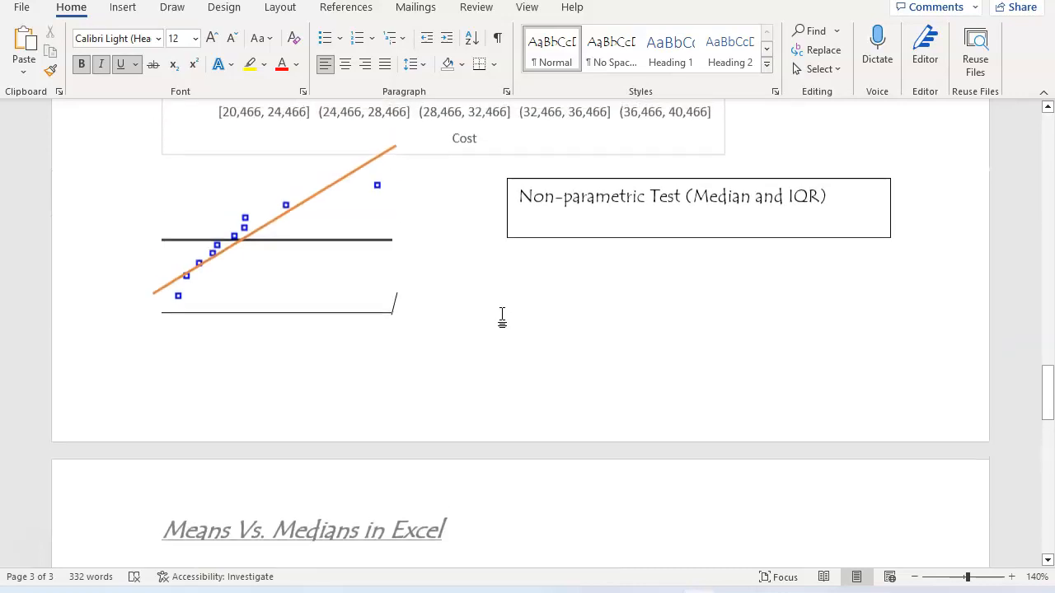
scroll(306, 313, down, 12)
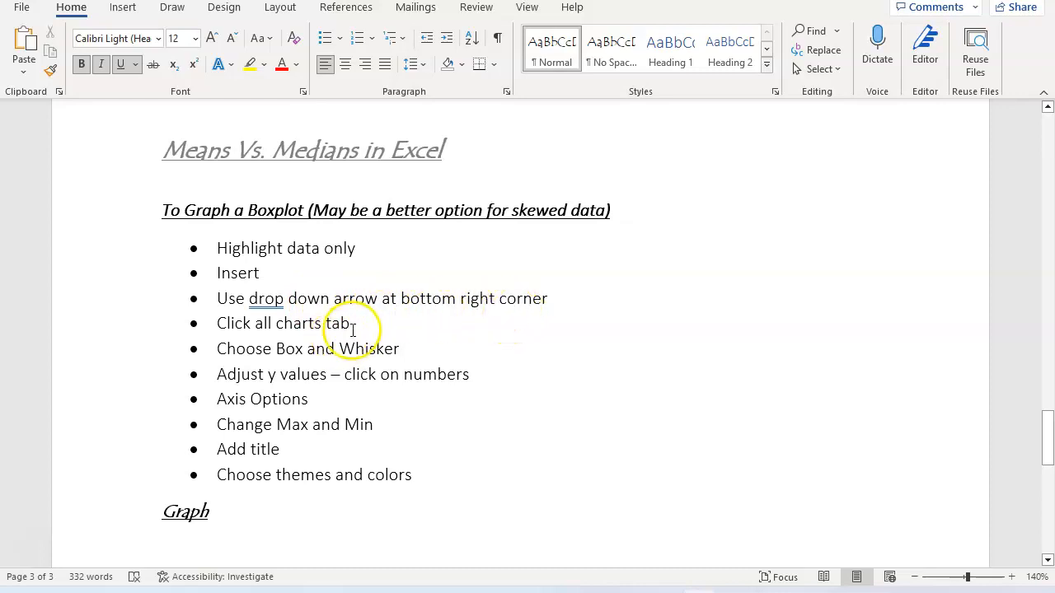
scroll(445, 400, down, 1)
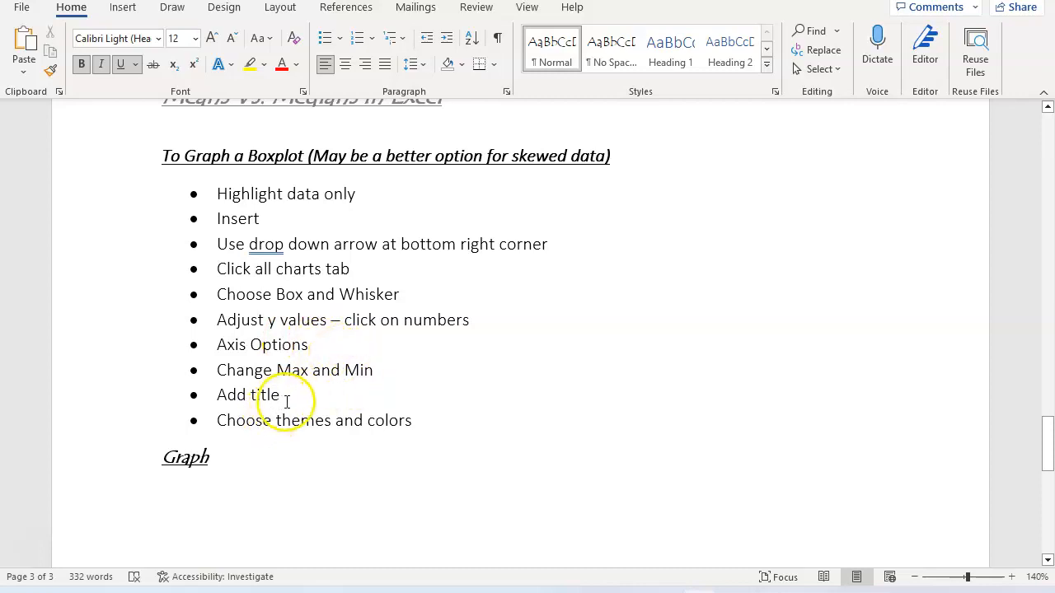
scroll(315, 469, down, 3)
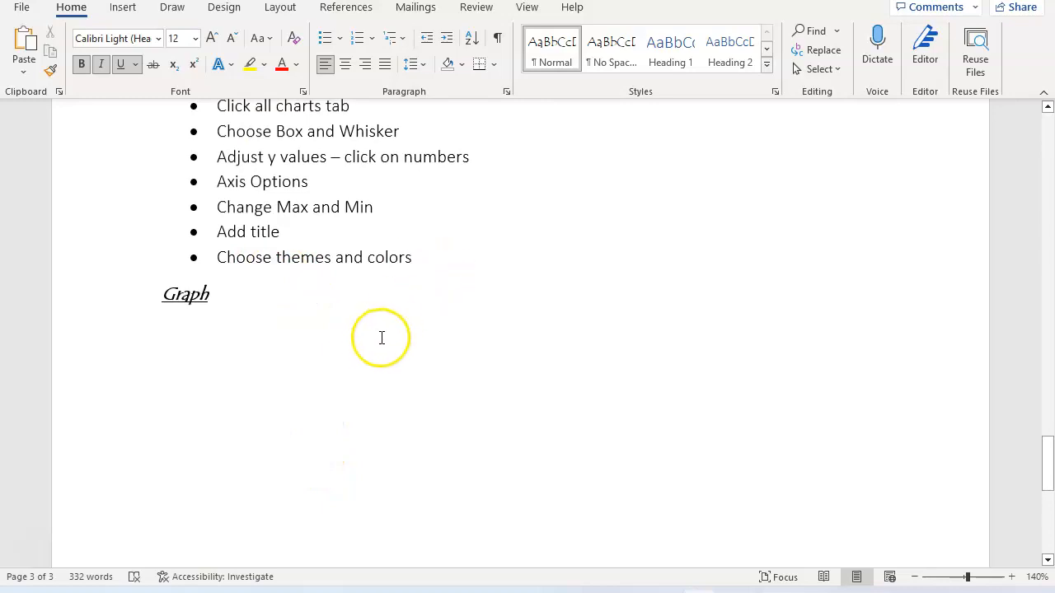
click(157, 343)
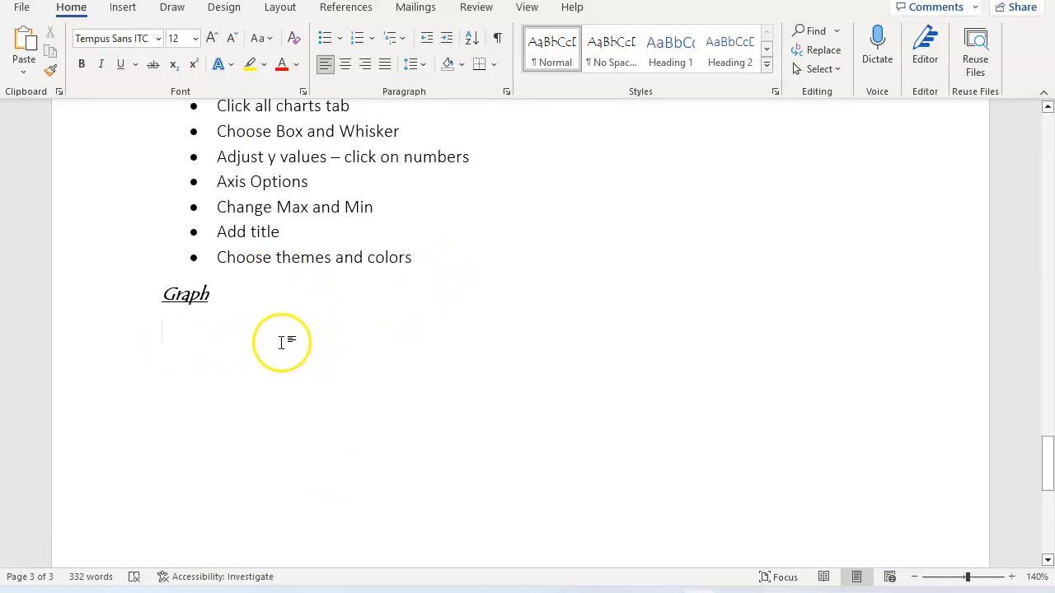
Copy the whole "Average cost of attendance (in thousands)" column, header included, from the college data table.
scroll(282, 341, up, 1)
scroll(289, 349, up, 19)
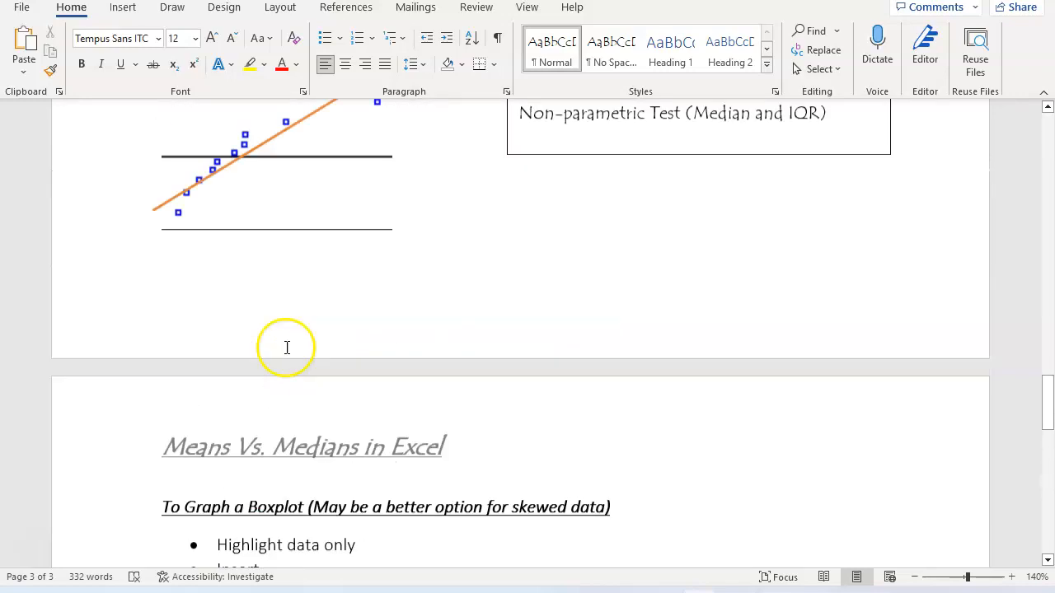
drag(445, 386, 384, 151)
key(ctrl+c)
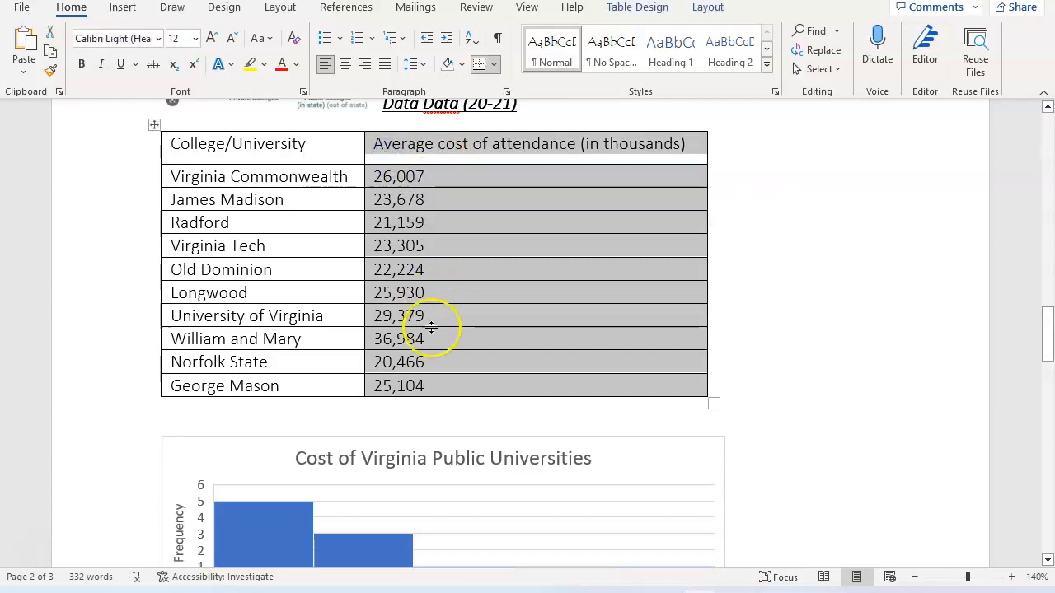
Search the computer for Excel, open it and create a blank workbook.
click(441, 586)
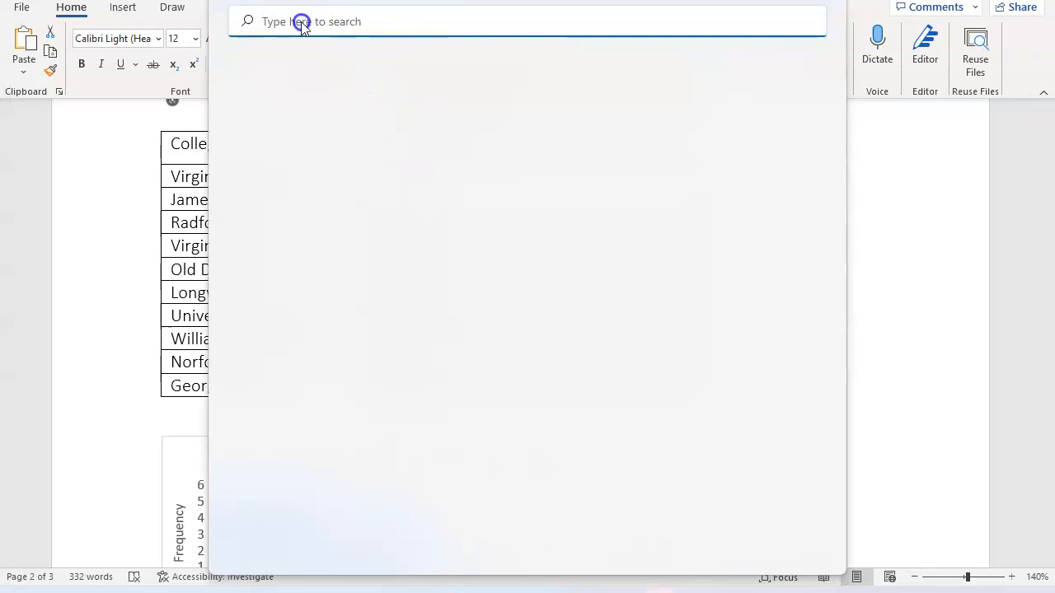
text(excel)
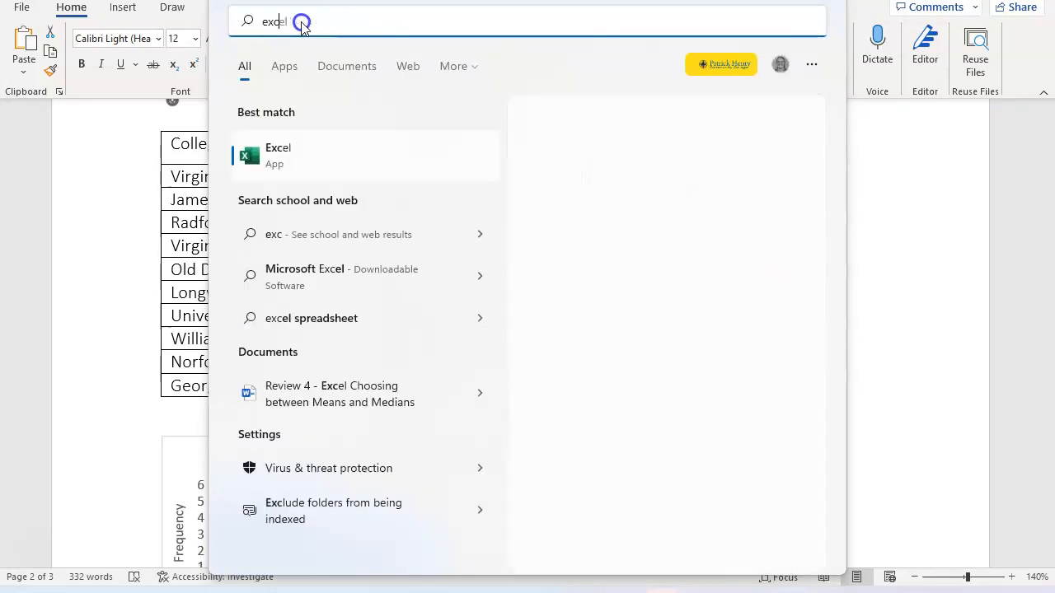
click(336, 162)
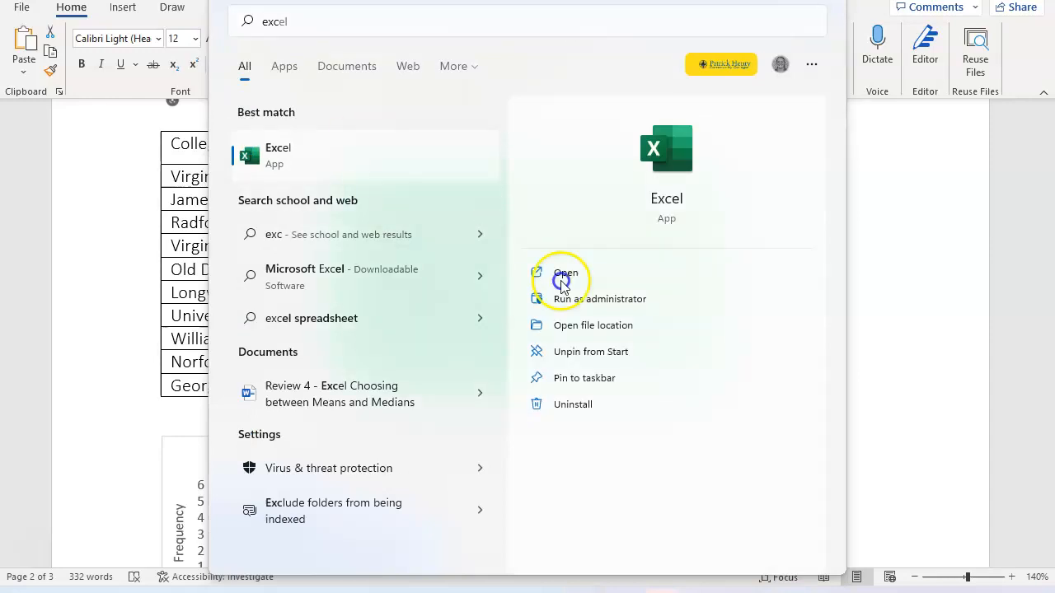
click(600, 272)
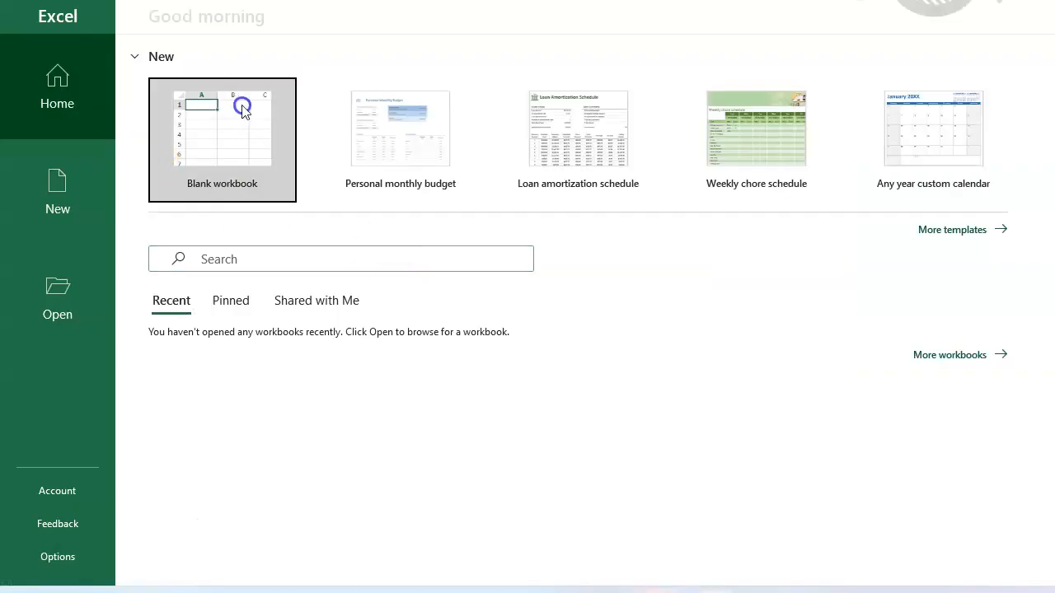
click(208, 106)
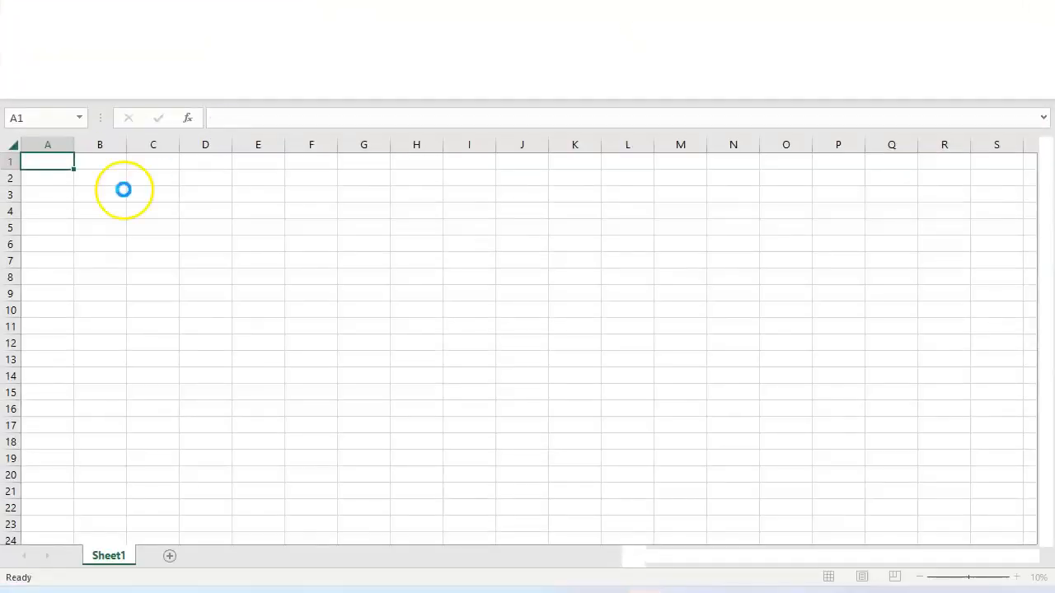
double_click(60, 162)
drag(60, 160, 53, 258)
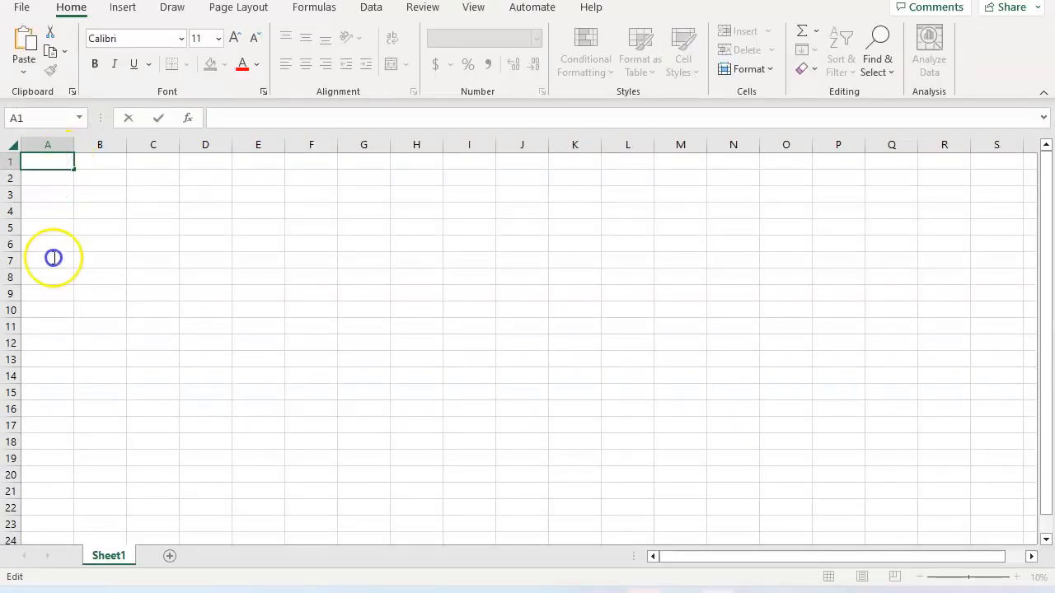
click(58, 174)
click(62, 171)
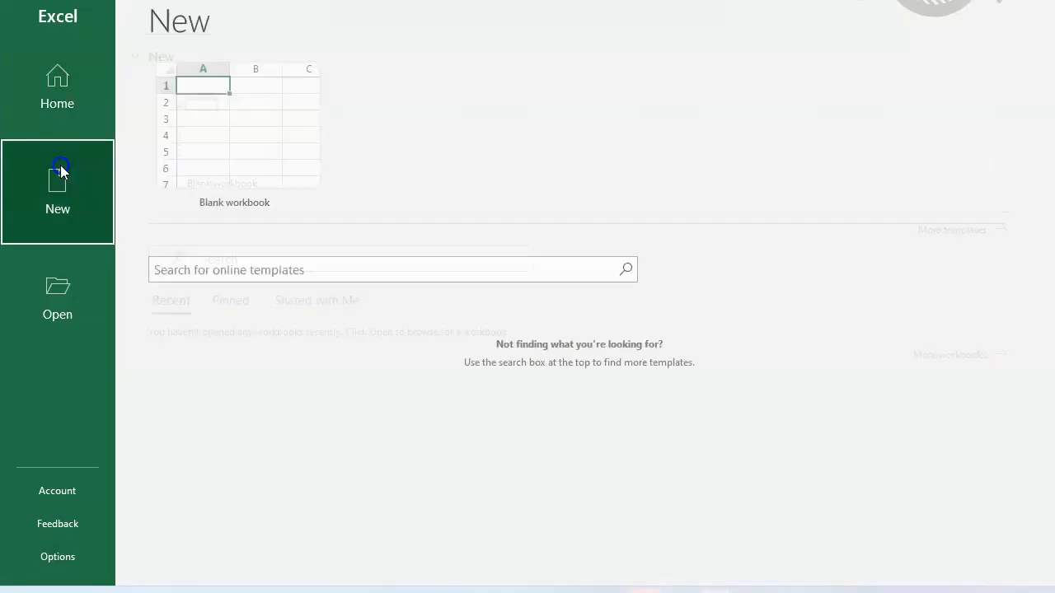
click(57, 104)
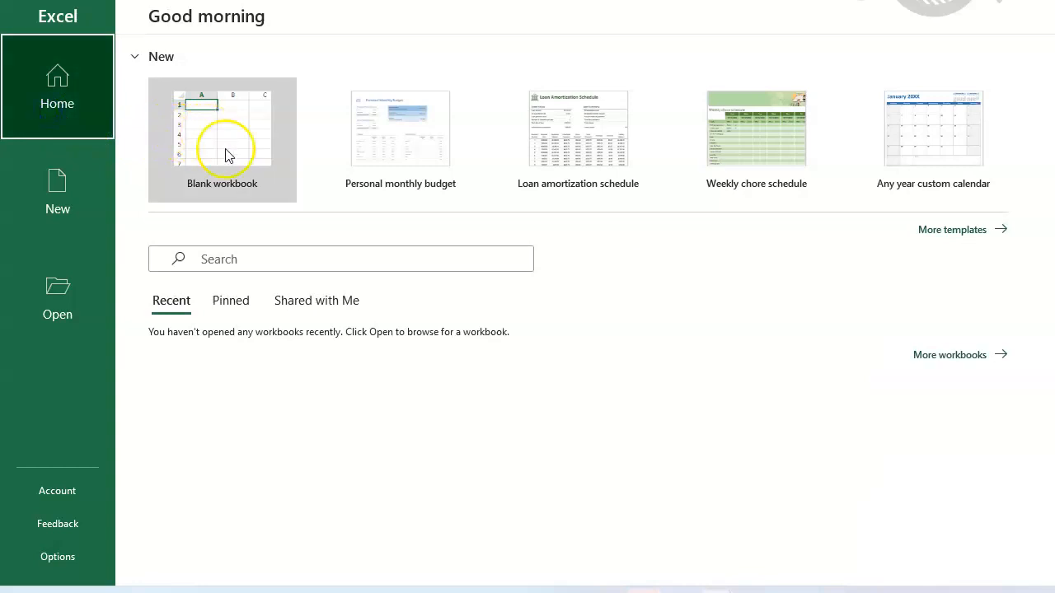
mouse_move(715, 590)
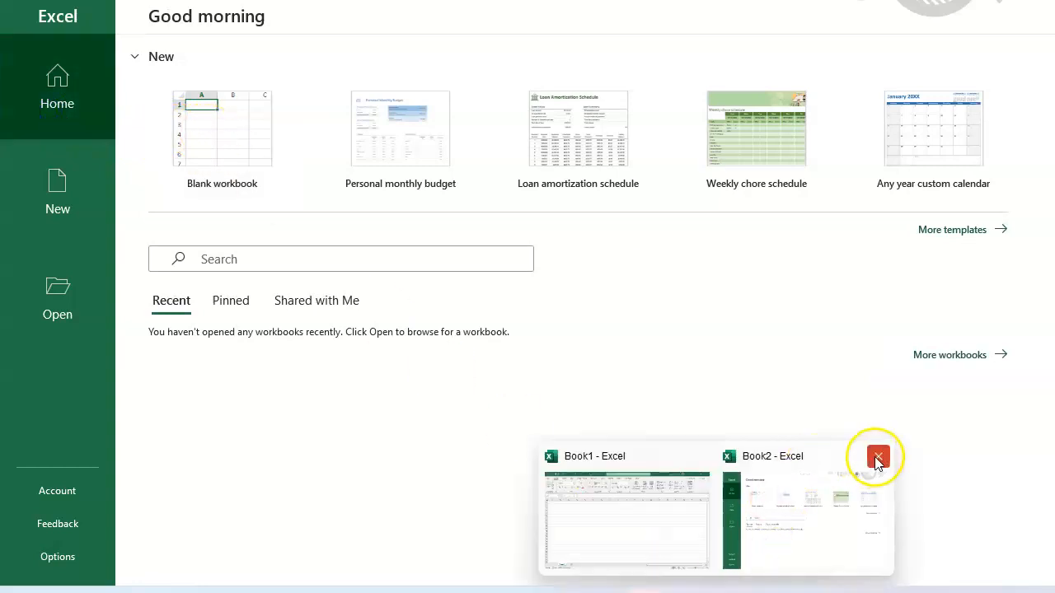
click(877, 458)
Paste the copied cost data into column A starting at A1, accepting the size mismatch, and widen the column.
drag(57, 160, 62, 365)
key(ctrl+v)
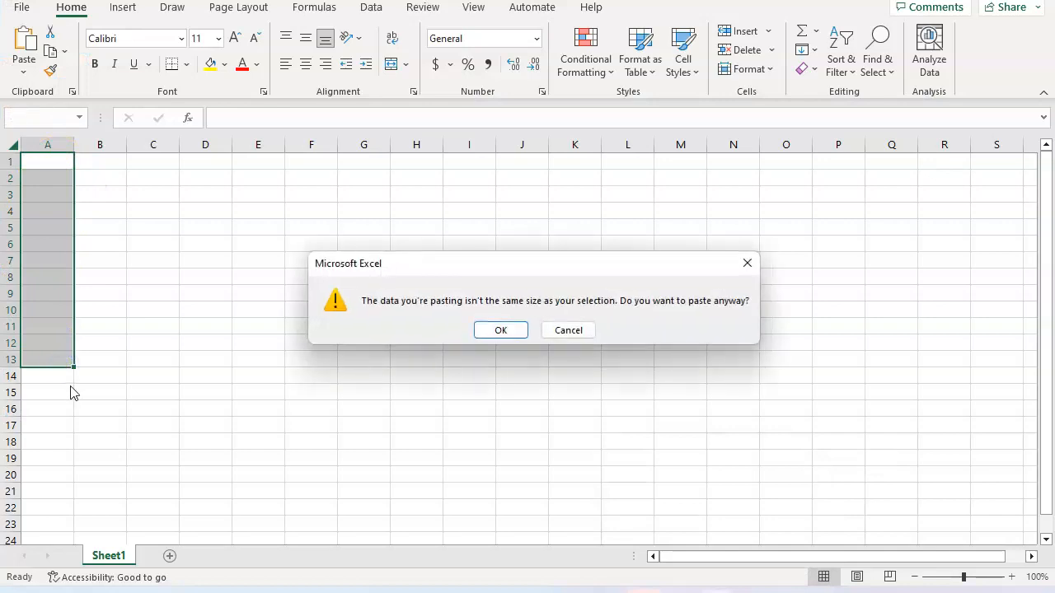
click(502, 330)
drag(75, 144, 146, 143)
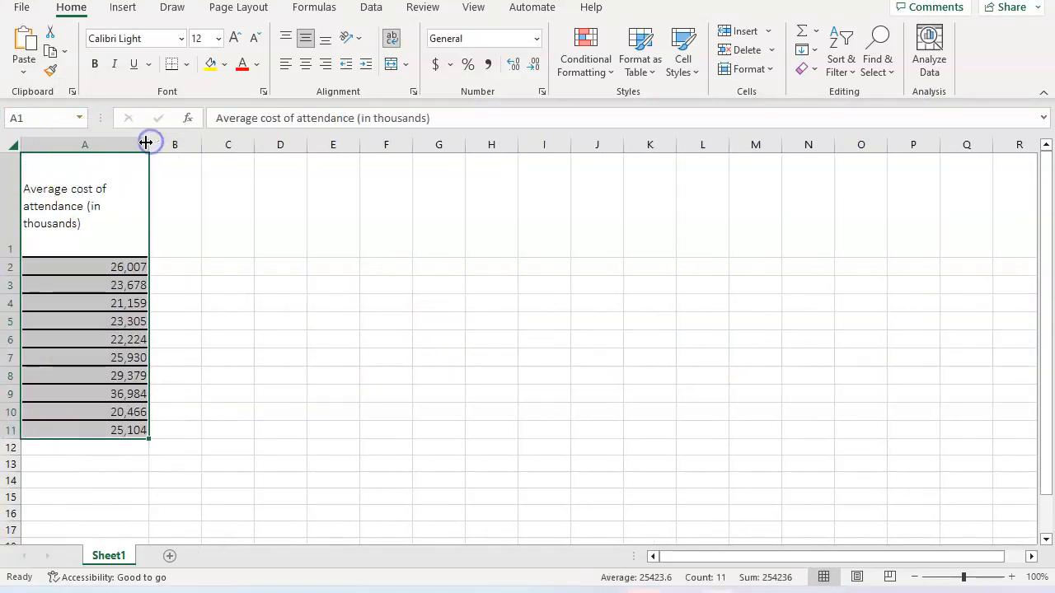
Insert a Box & Whisker chart based on the cost data in A1:A10.
click(133, 267)
drag(119, 218, 124, 413)
click(124, 10)
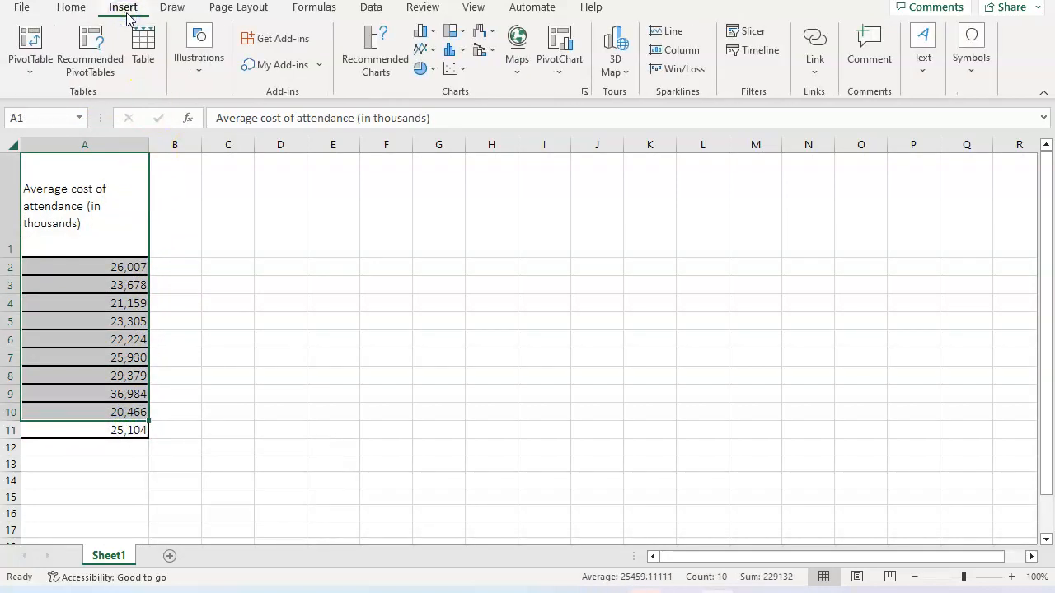
click(585, 91)
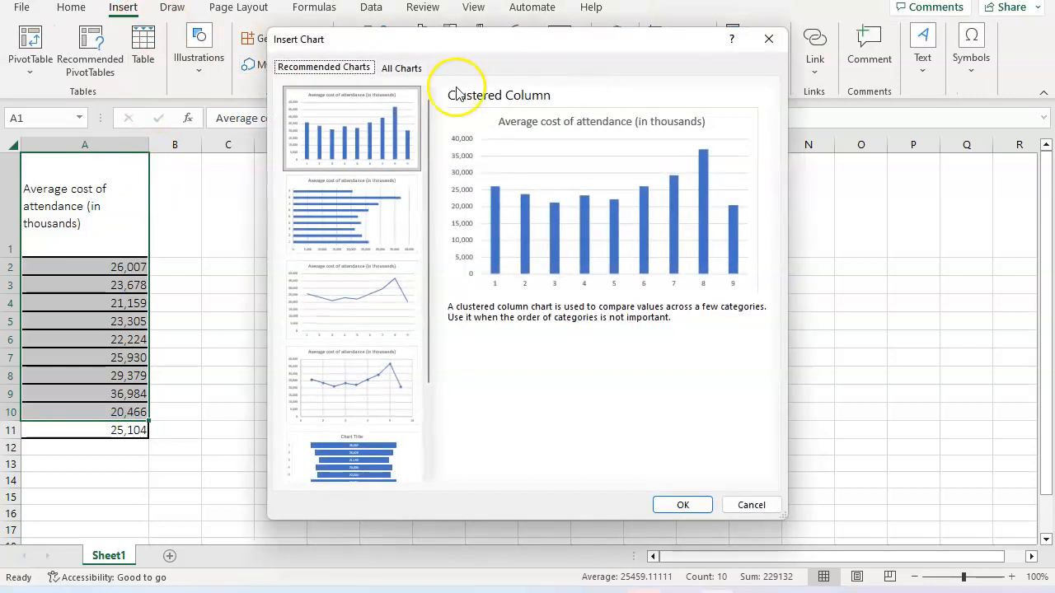
click(402, 68)
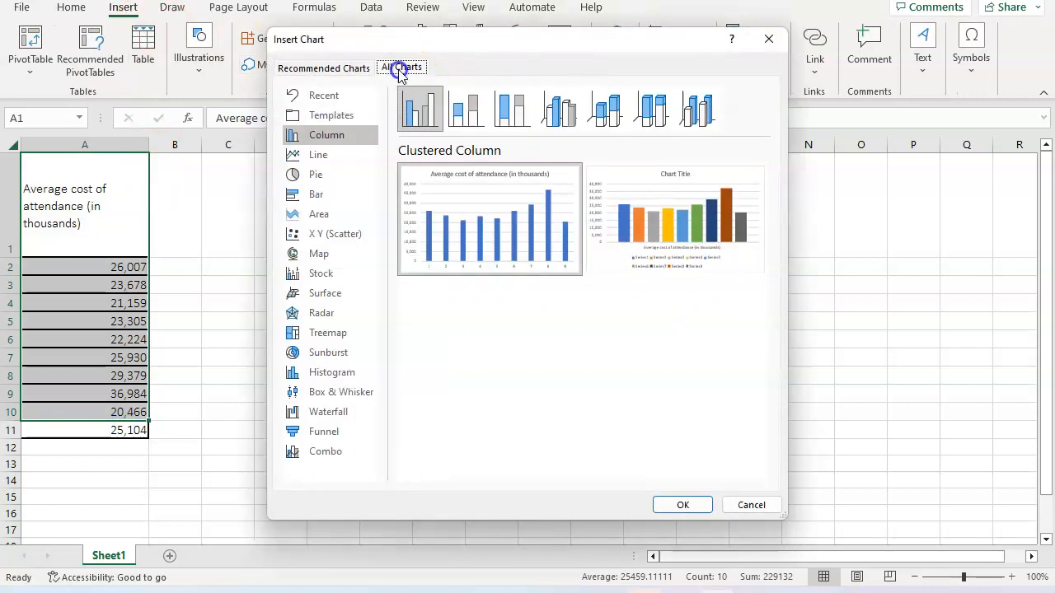
click(354, 400)
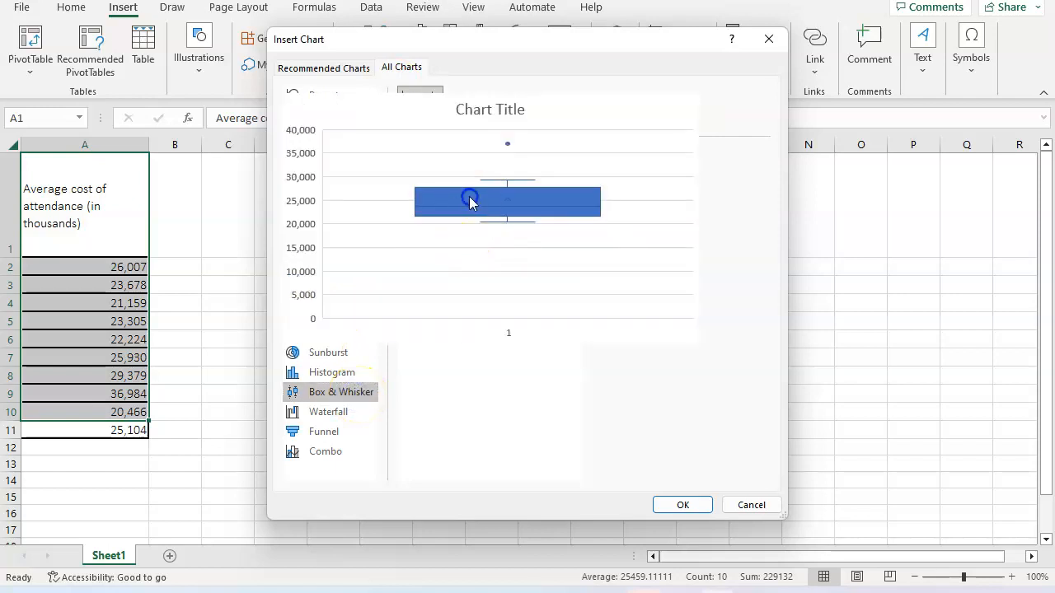
click(681, 503)
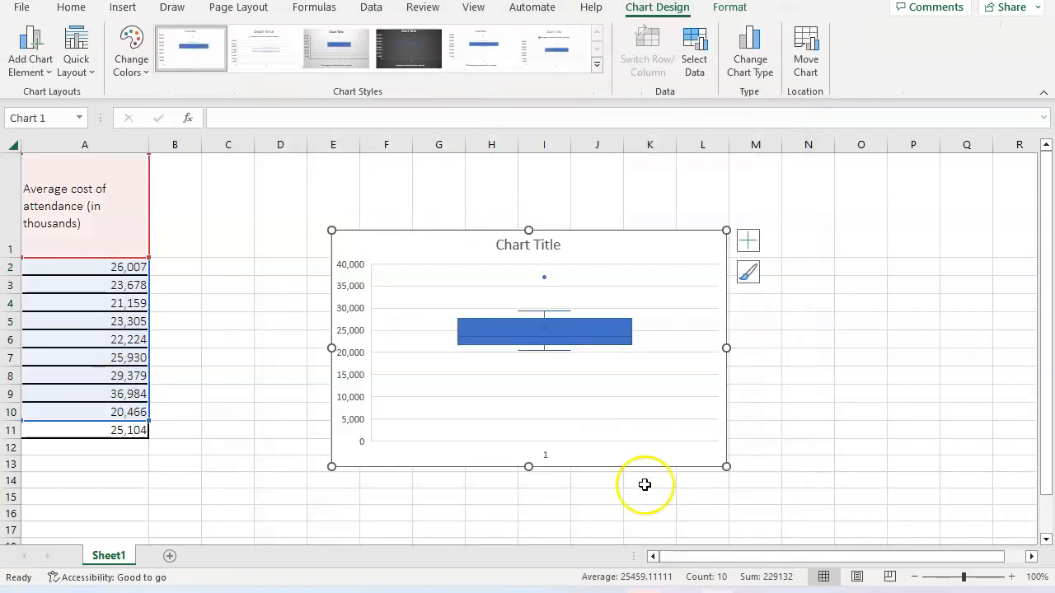
Enlarge the boxplot to span about columns C to M and open the formatting options of its data series.
drag(431, 244, 310, 178)
drag(605, 401, 756, 511)
click(499, 301)
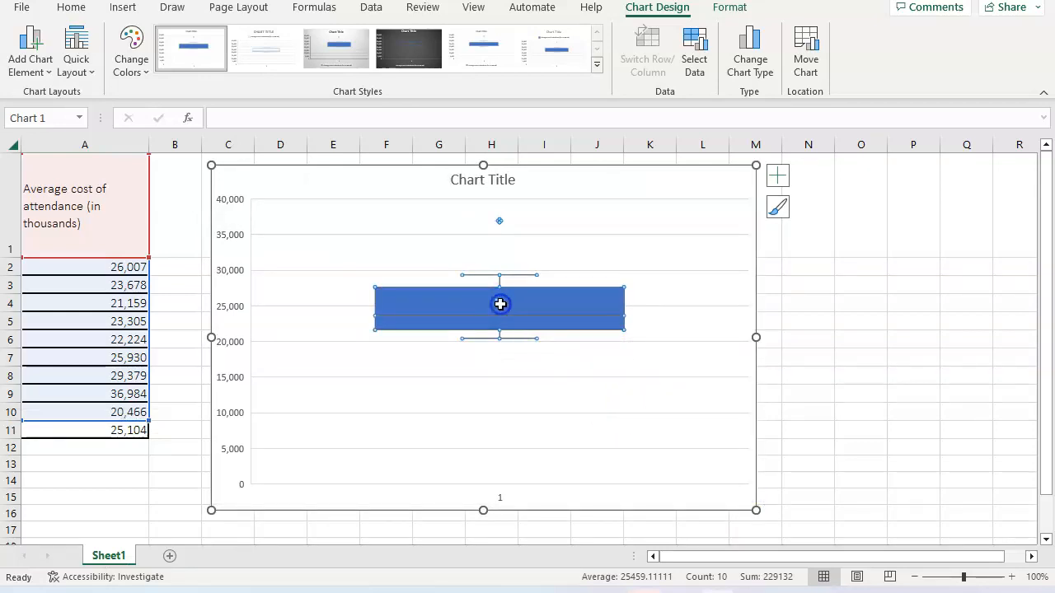
double_click(500, 304)
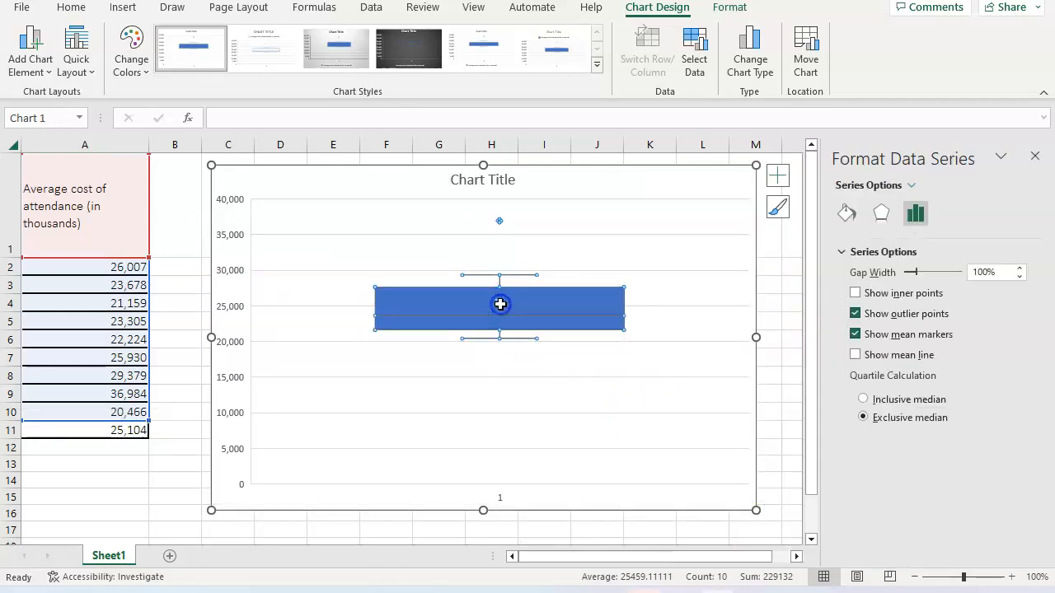
click(535, 238)
Change the chart title to "Cost of Public Universities in Virginia".
click(500, 179)
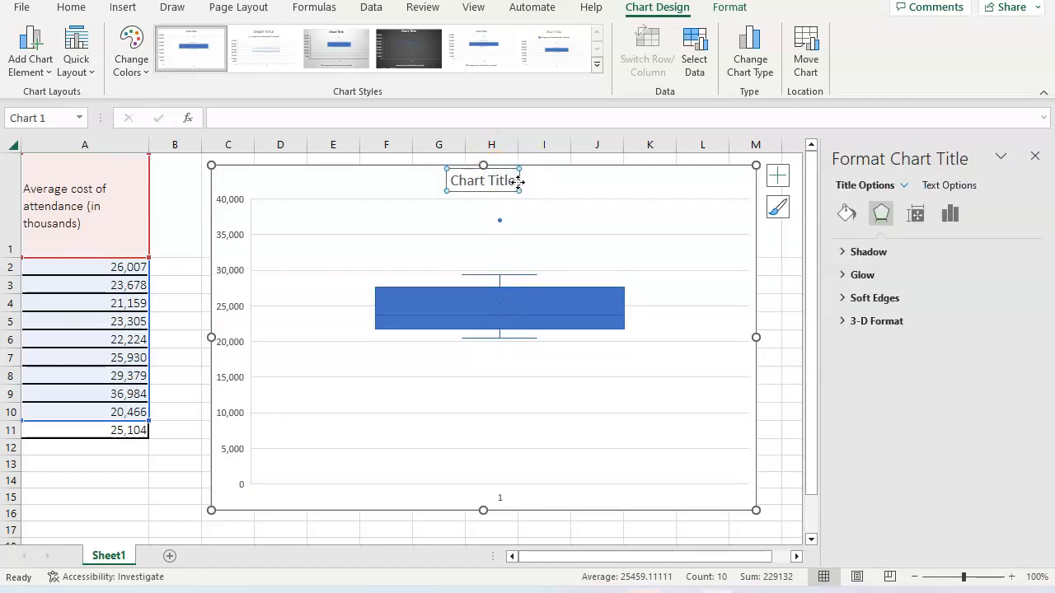
drag(515, 180, 445, 181)
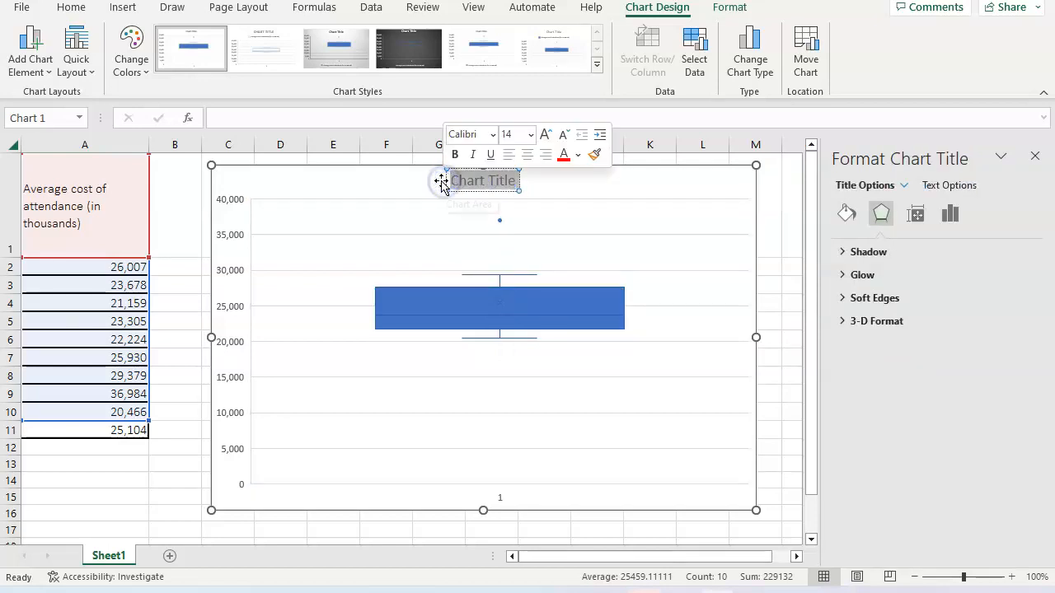
text(C)
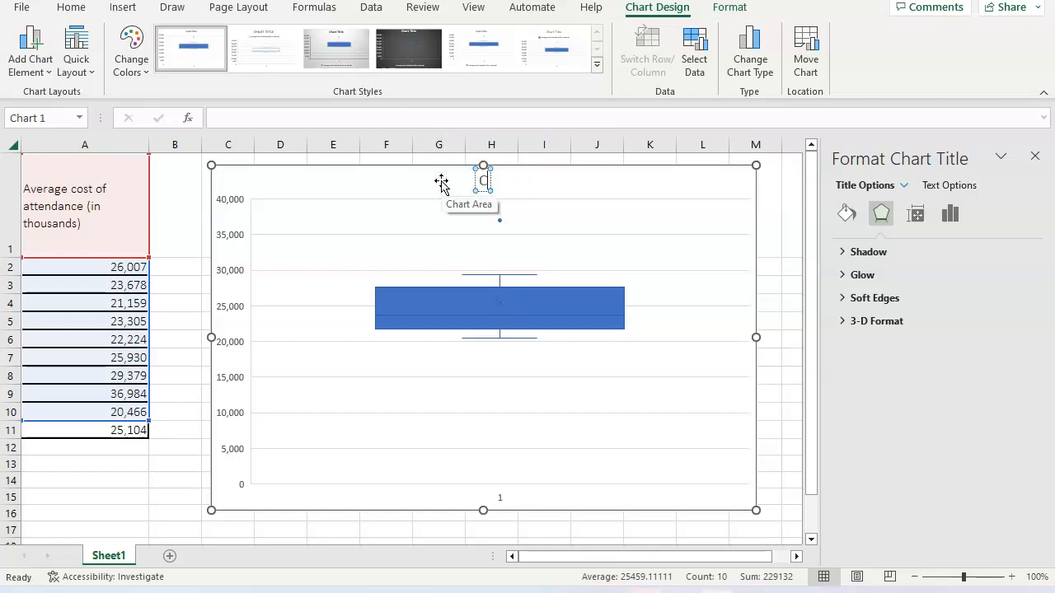
text(ost of Public Unic)
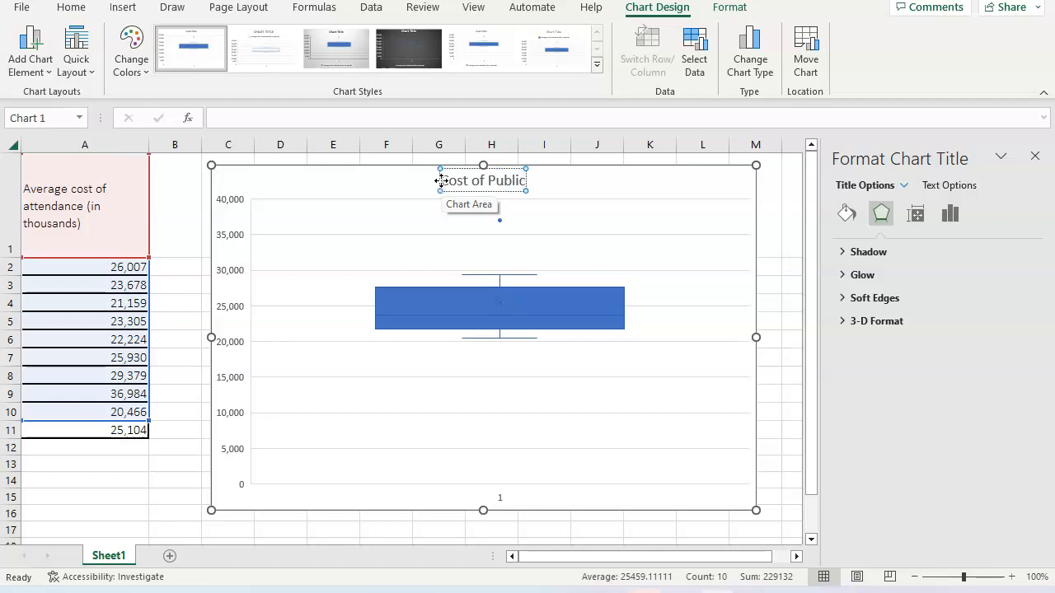
key(BackSpace)
text(versi)
key(BackSpace)
key(BackSpace)
text(siti)
key(BackSpace)
key(BackSpace)
key(BackSpace)
key(BackSpace)
text(sities i)
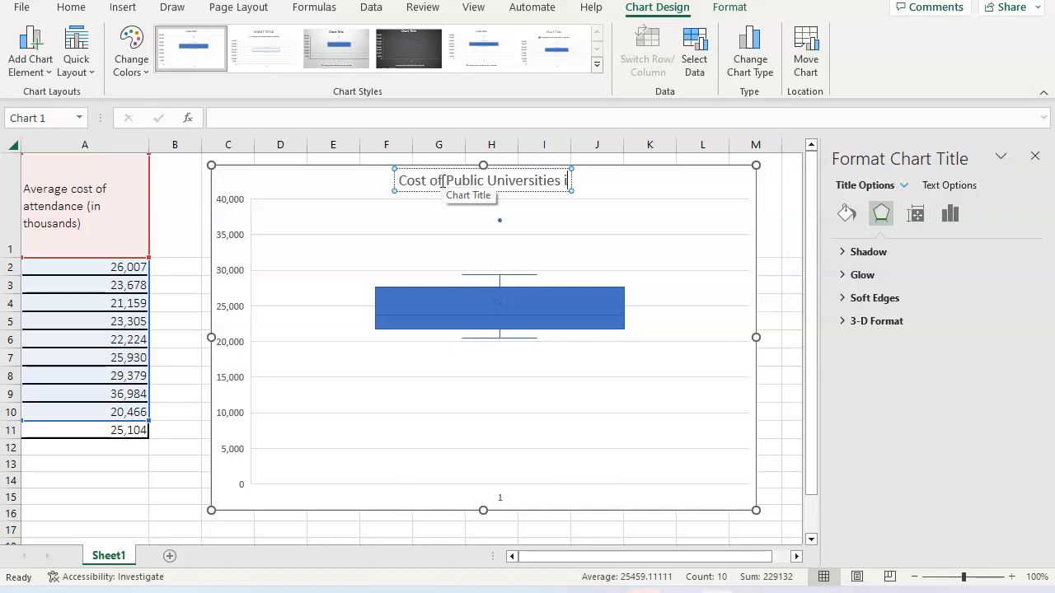
text(n Virgina)
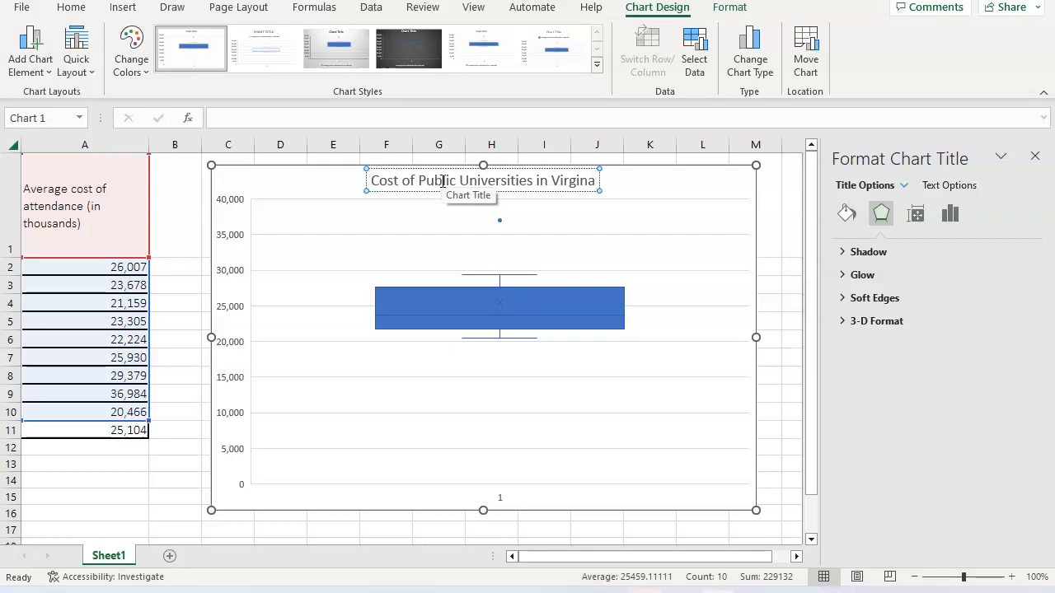
key(BackSpace)
text(ia)
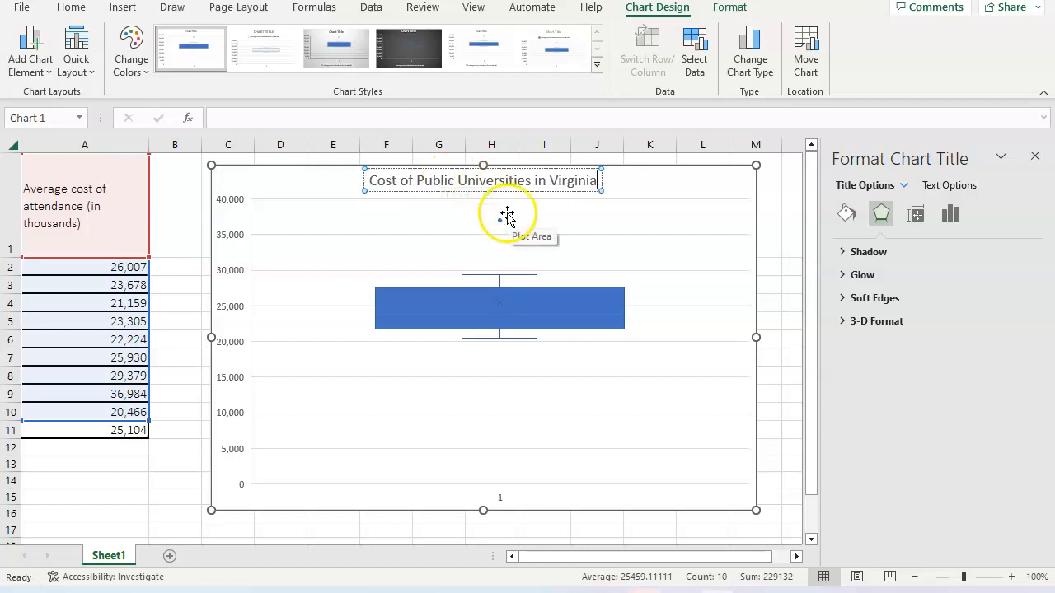
Give the boxplot's data series a solid fill in standard purple and show its series options.
click(567, 305)
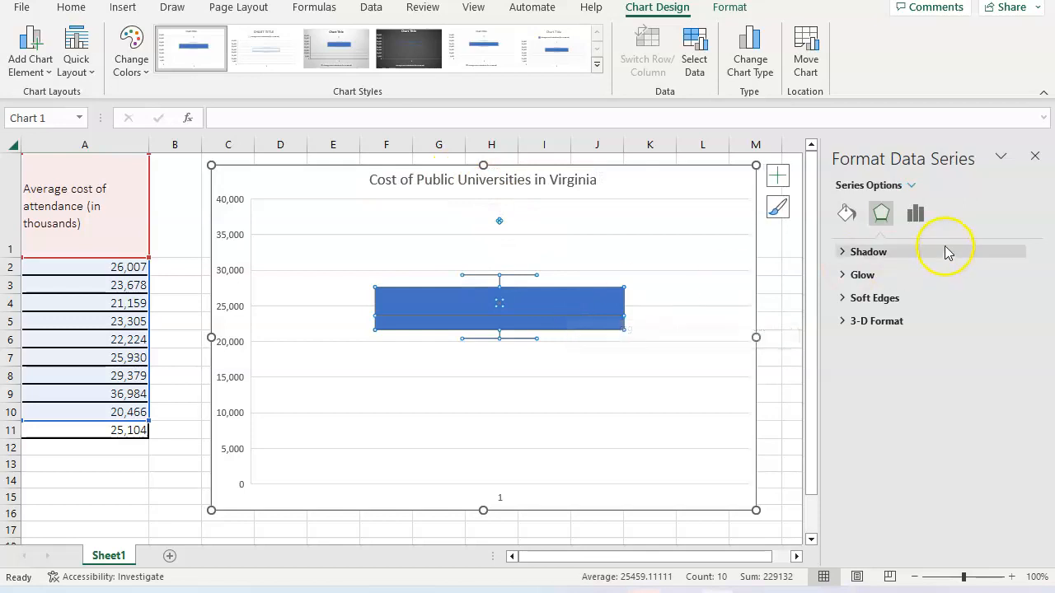
click(845, 215)
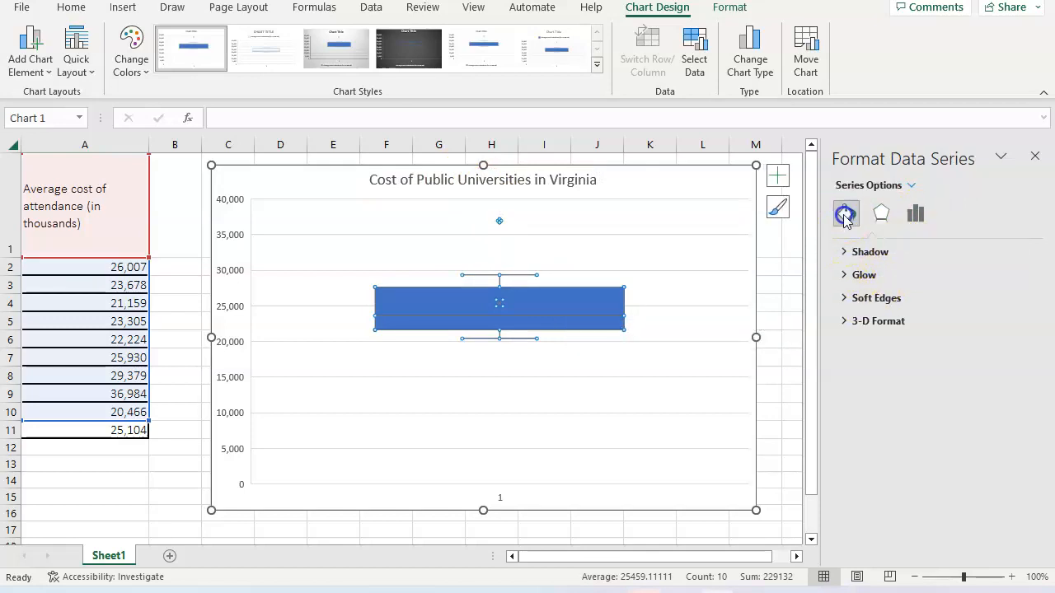
click(844, 252)
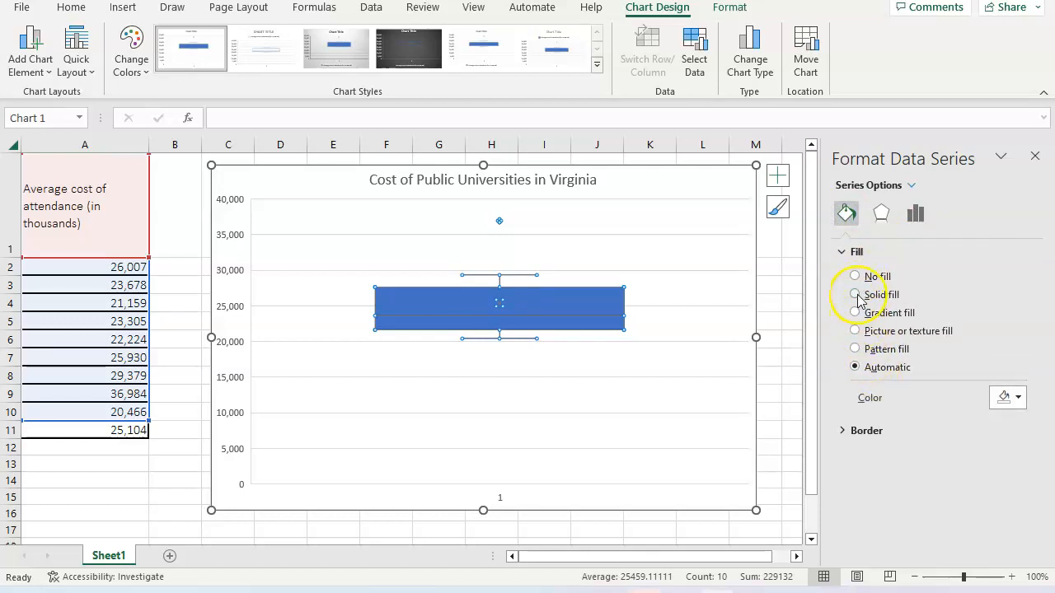
click(856, 295)
click(1019, 397)
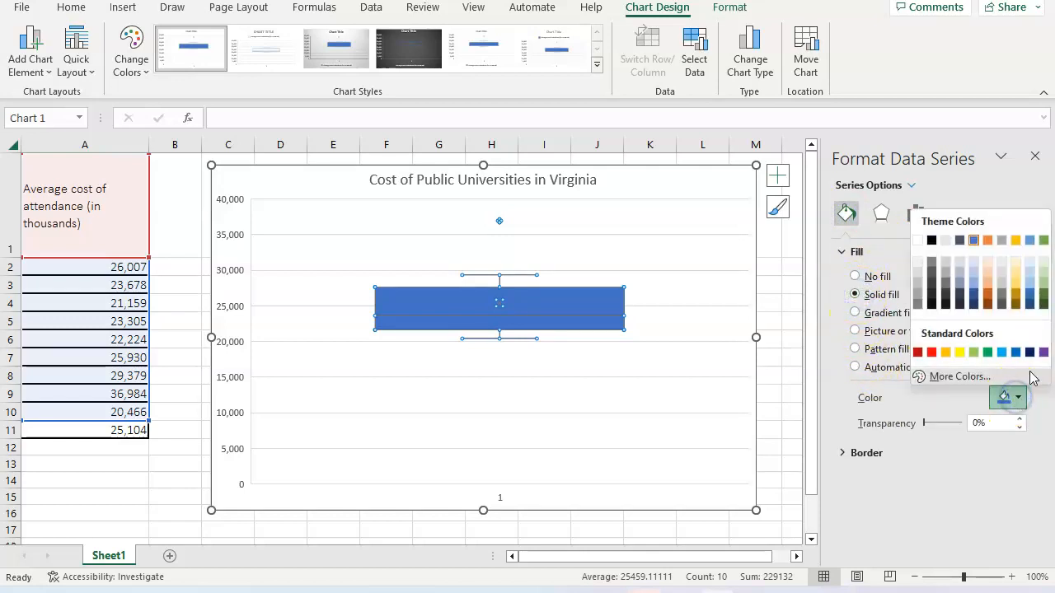
click(1043, 349)
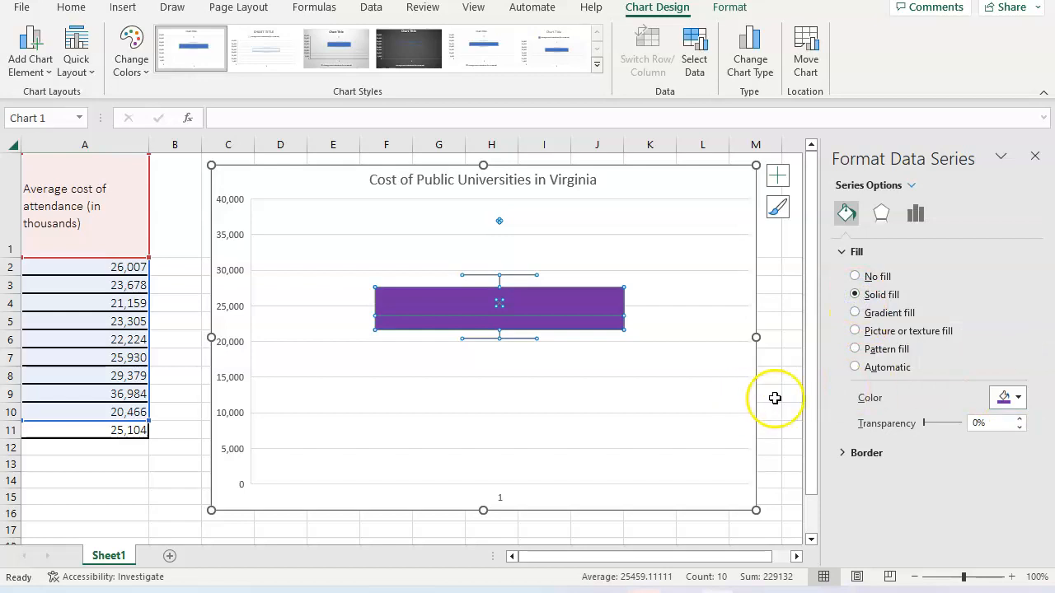
click(914, 214)
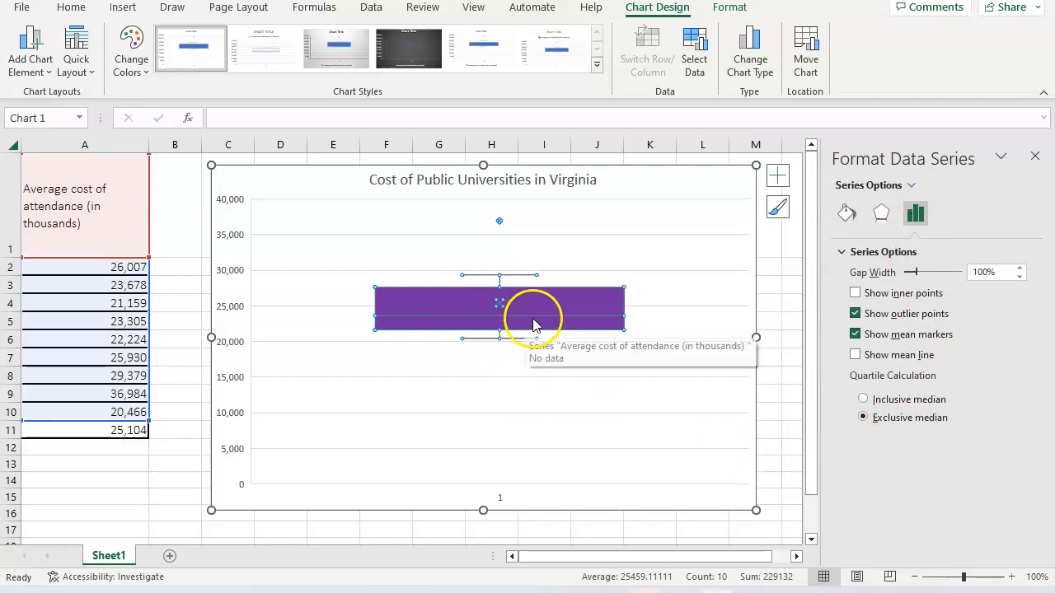
Delete the boxplot's horizontal axis with its category label "1".
click(500, 498)
right_click(499, 498)
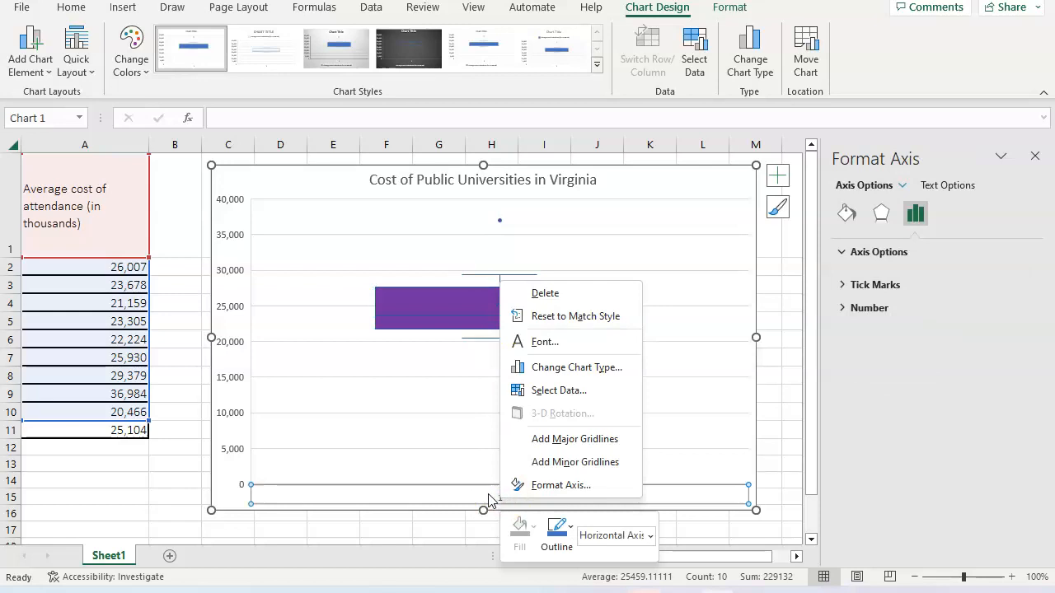
click(485, 495)
key(Delete)
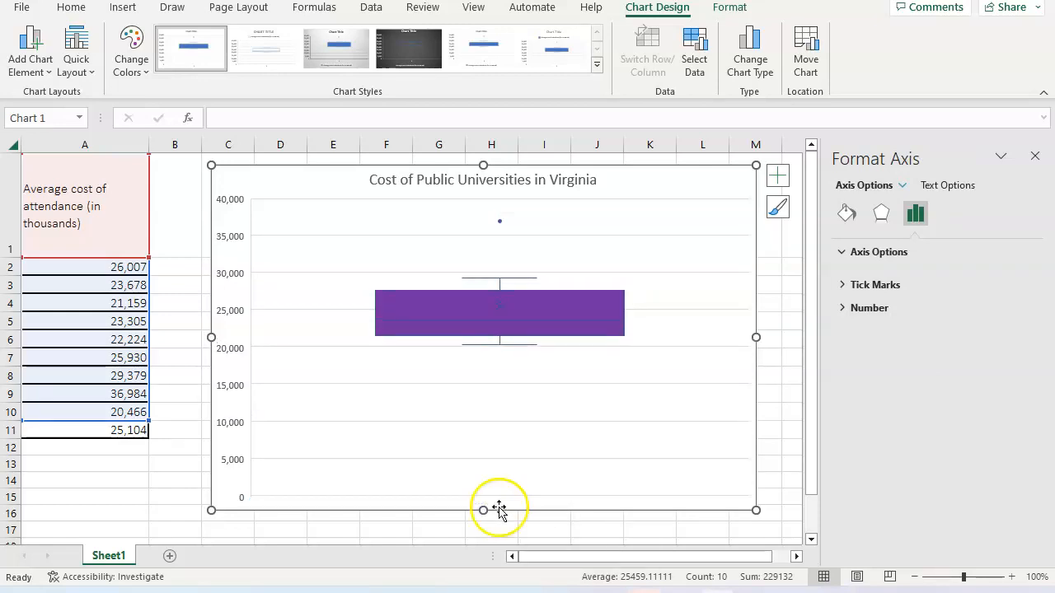
Add horizontal and vertical axis titles to the boxplot.
click(30, 48)
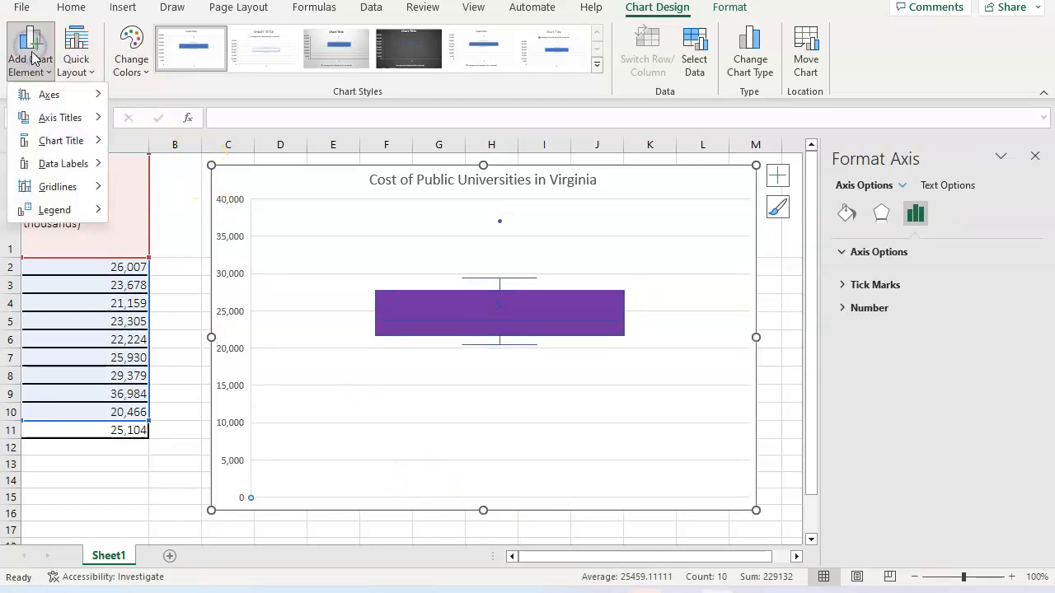
click(56, 116)
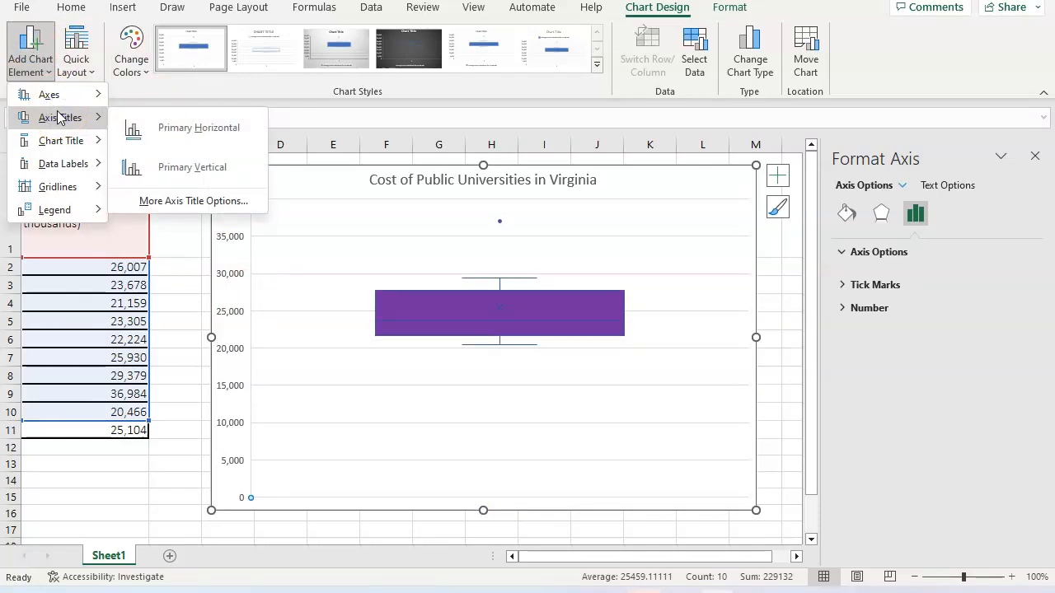
click(144, 201)
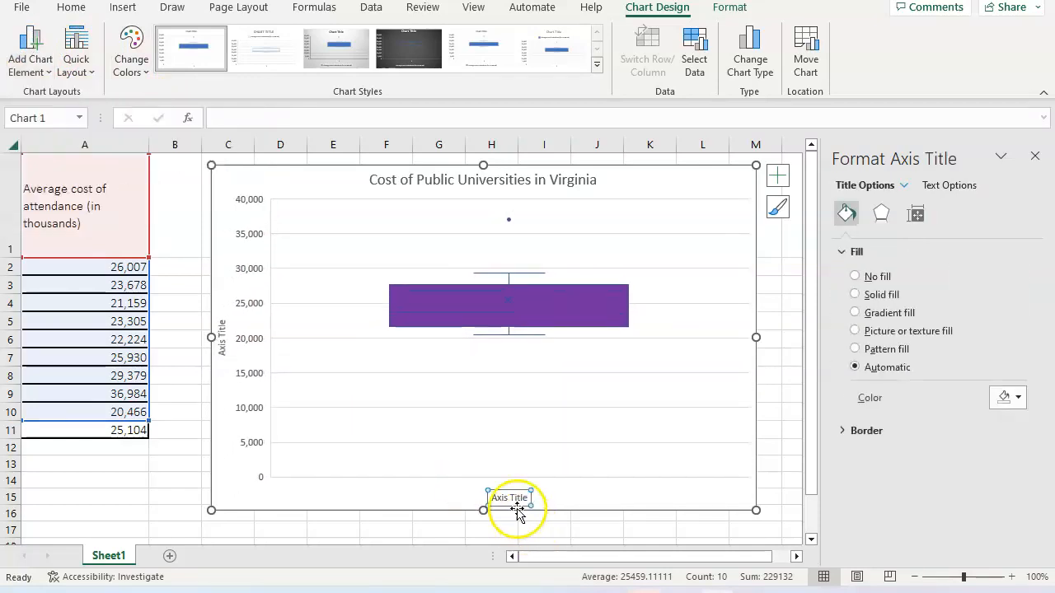
Change the horizontal axis title to "Average Cost of Attendance (in thousands)".
click(505, 499)
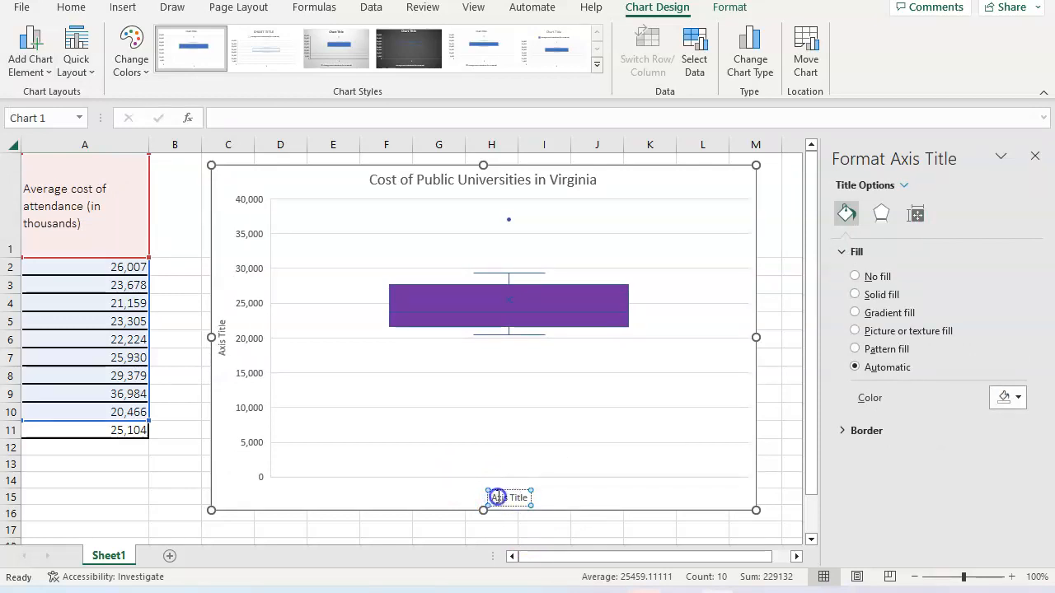
double_click(498, 498)
text(Average C)
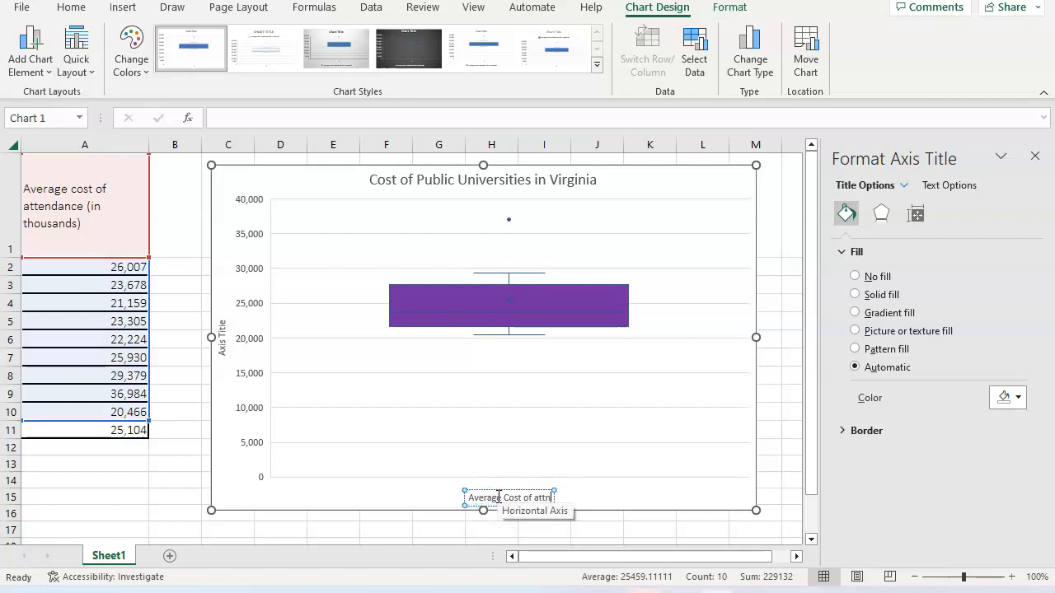
text(ost of Attendance (in thousands))
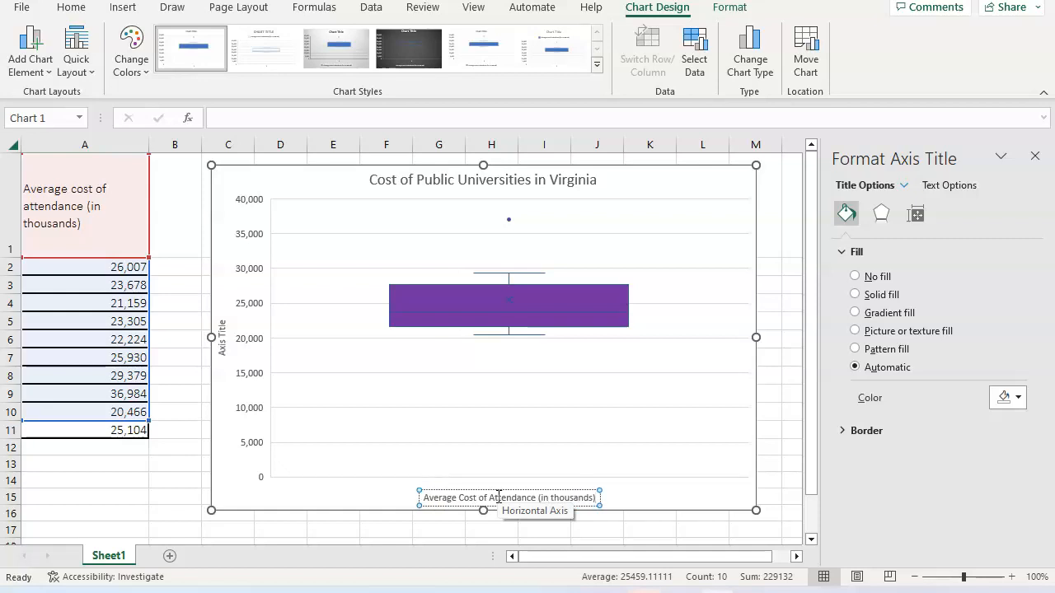
Delete the horizontal axis title from the boxplot.
click(221, 337)
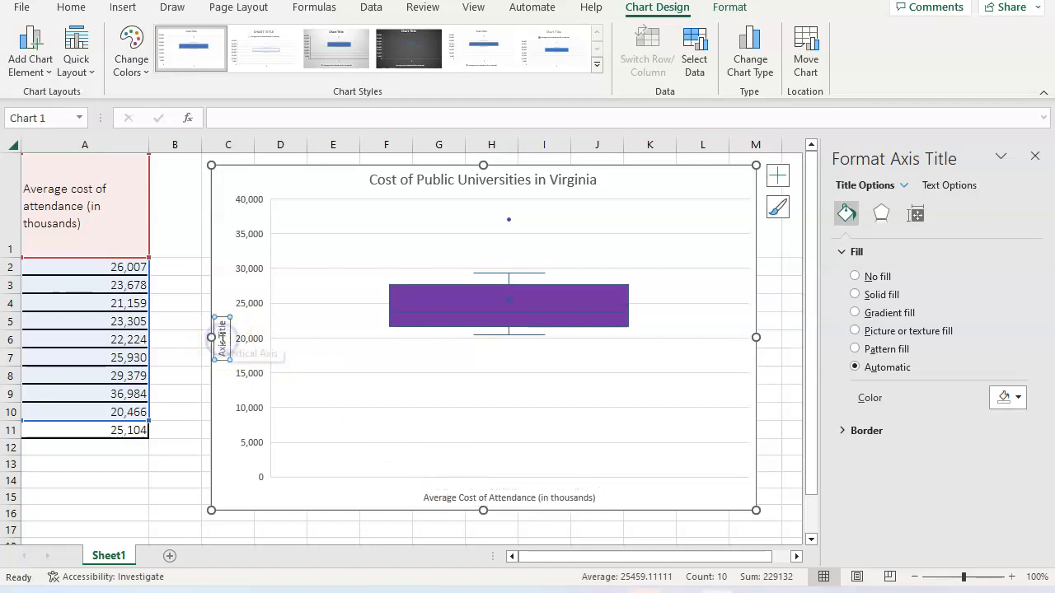
click(449, 495)
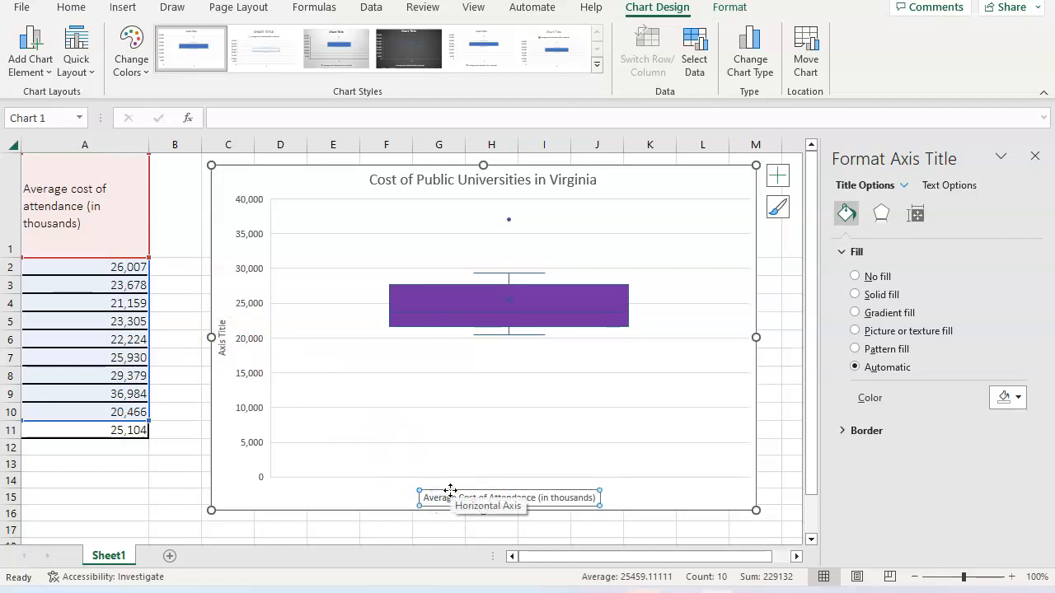
click(450, 490)
key(Delete)
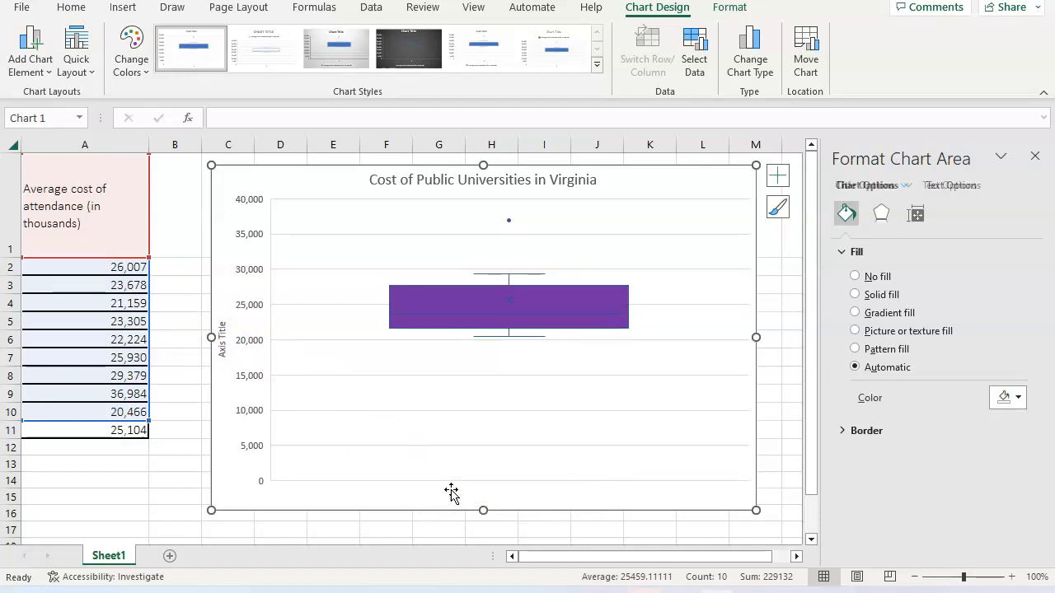
Change the vertical axis title of the boxplot to "Average Cost of Attendance (in thousands)".
click(224, 356)
double_click(223, 355)
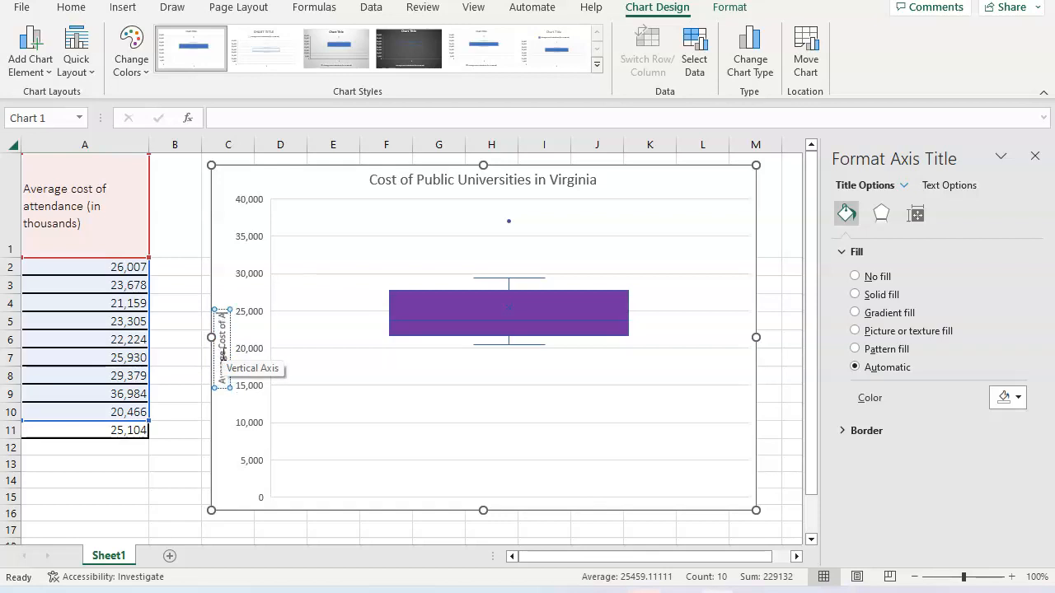
text(dance)
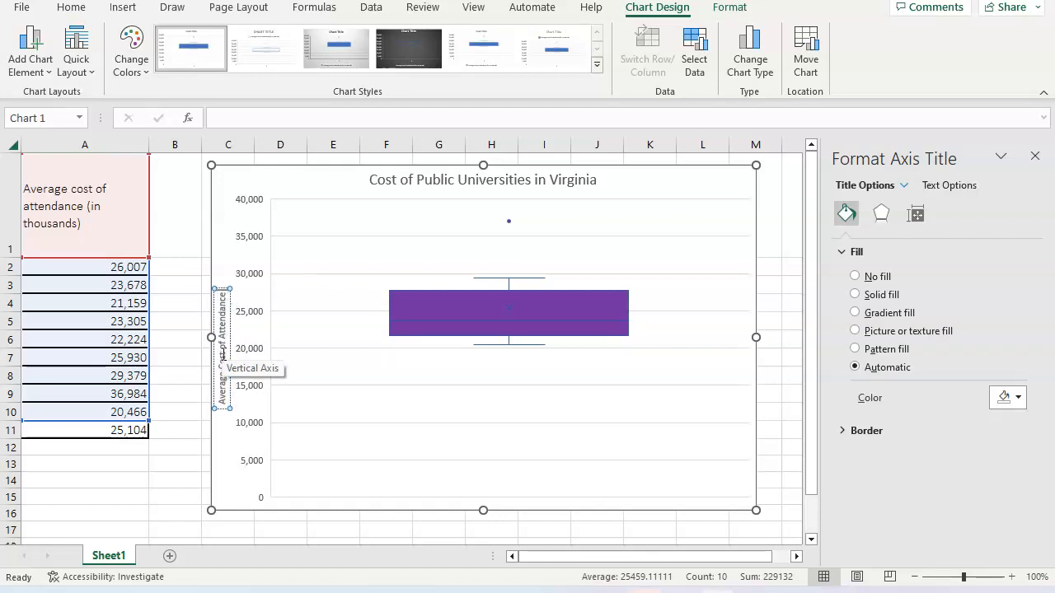
text( (In)
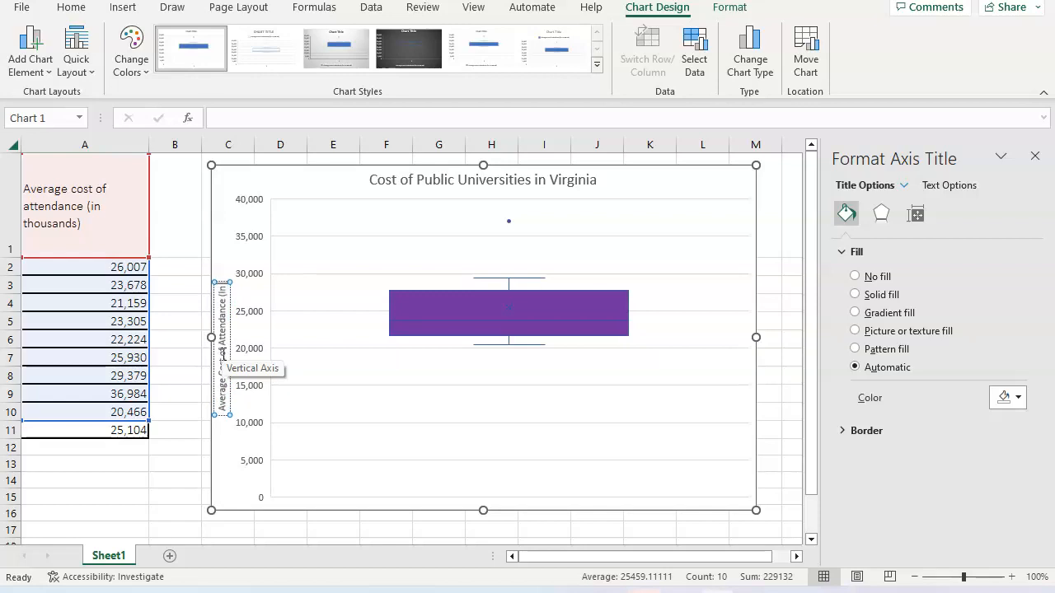
text( thou)
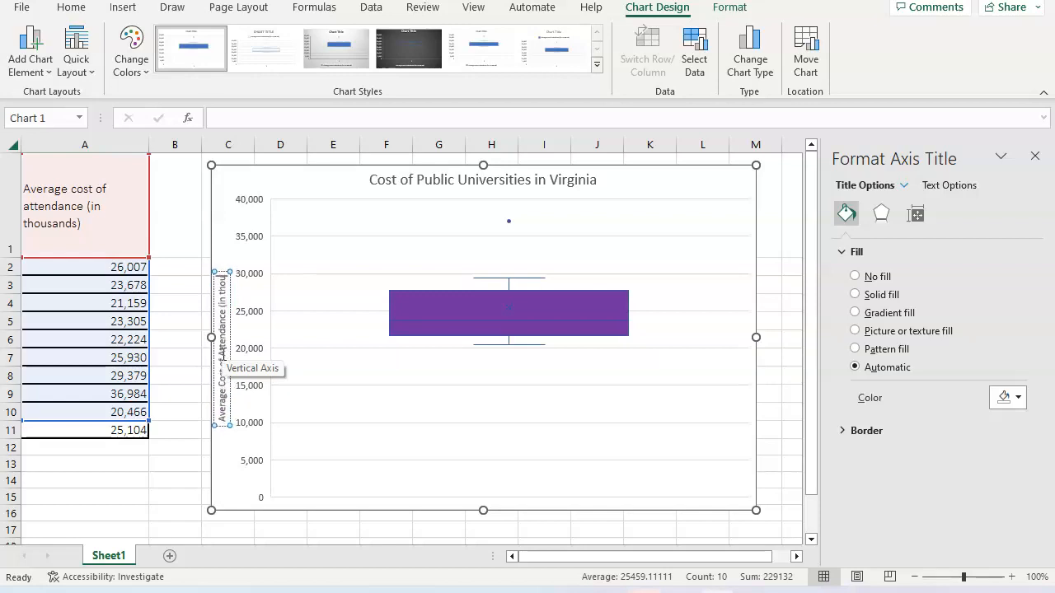
text(sands))
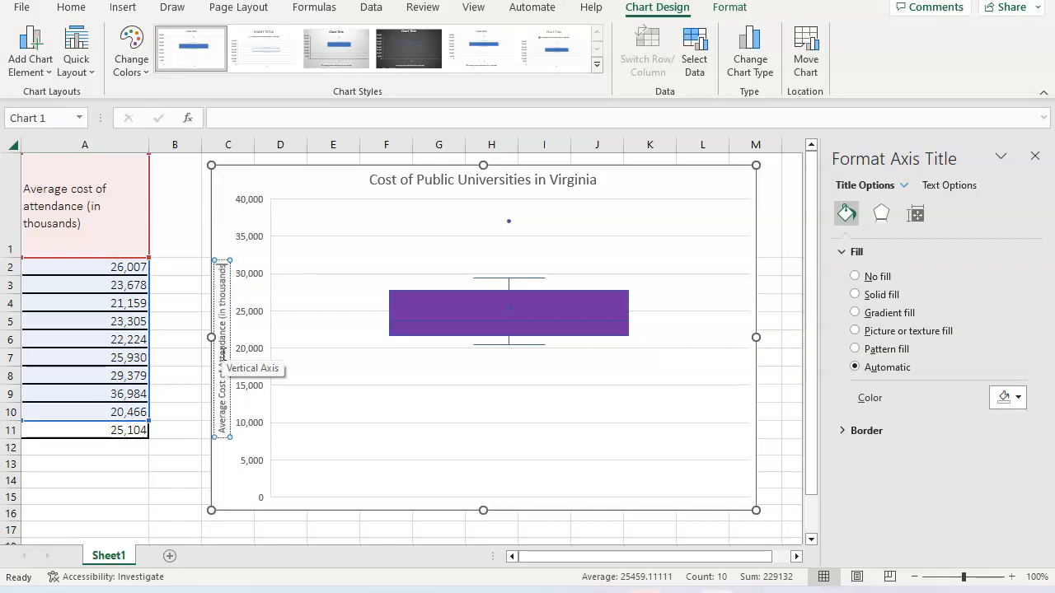
Inspect the value of the mean marker inside the boxplot's box.
click(509, 306)
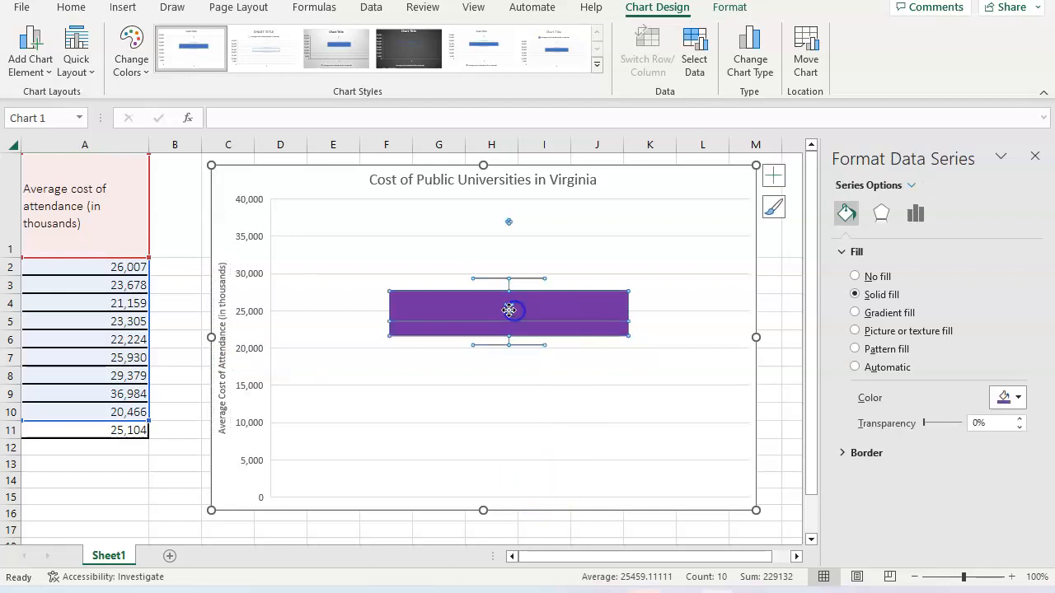
click(505, 308)
click(509, 307)
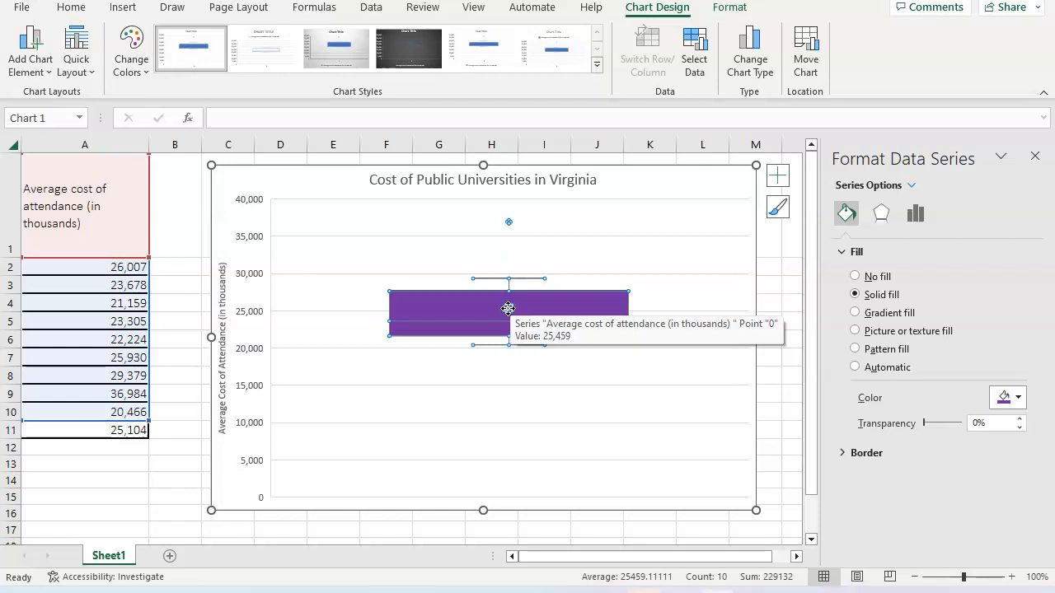
click(400, 179)
click(366, 405)
Set the minimum bound of the boxplot's vertical axis to 20000.
click(260, 494)
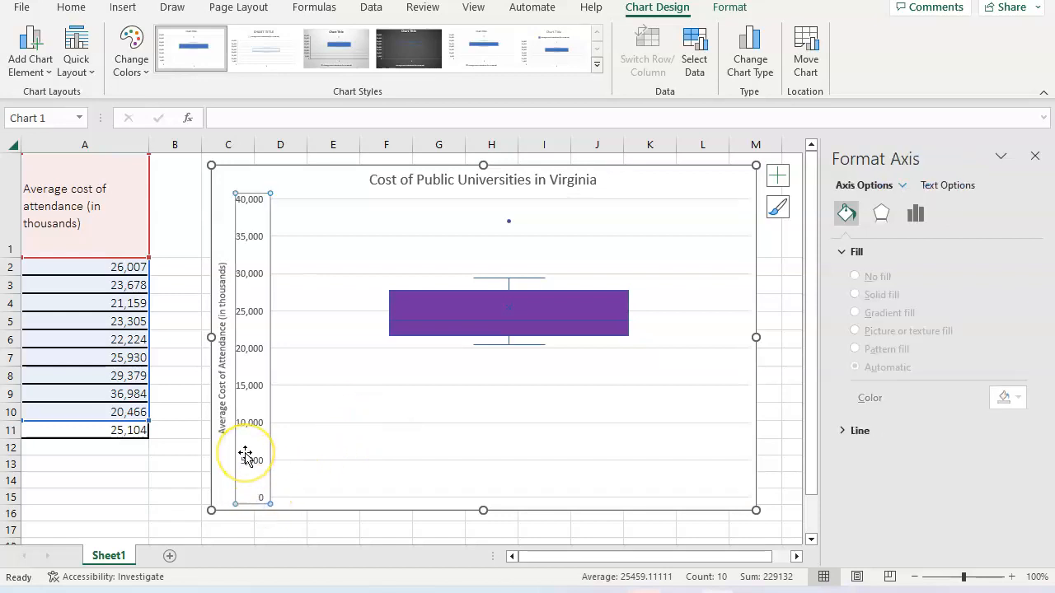
right_click(250, 423)
click(915, 213)
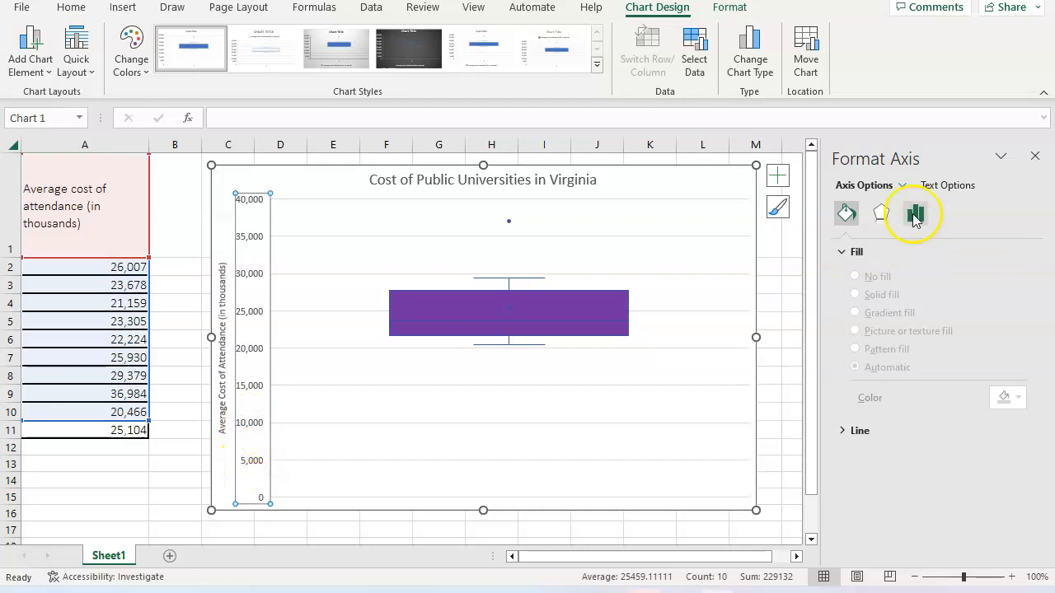
click(853, 252)
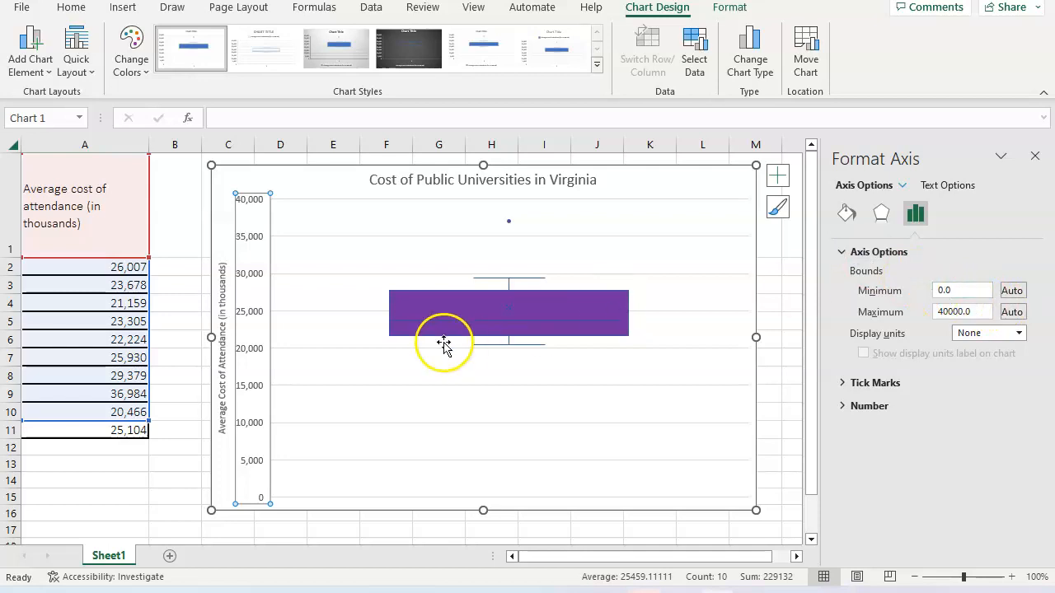
click(245, 351)
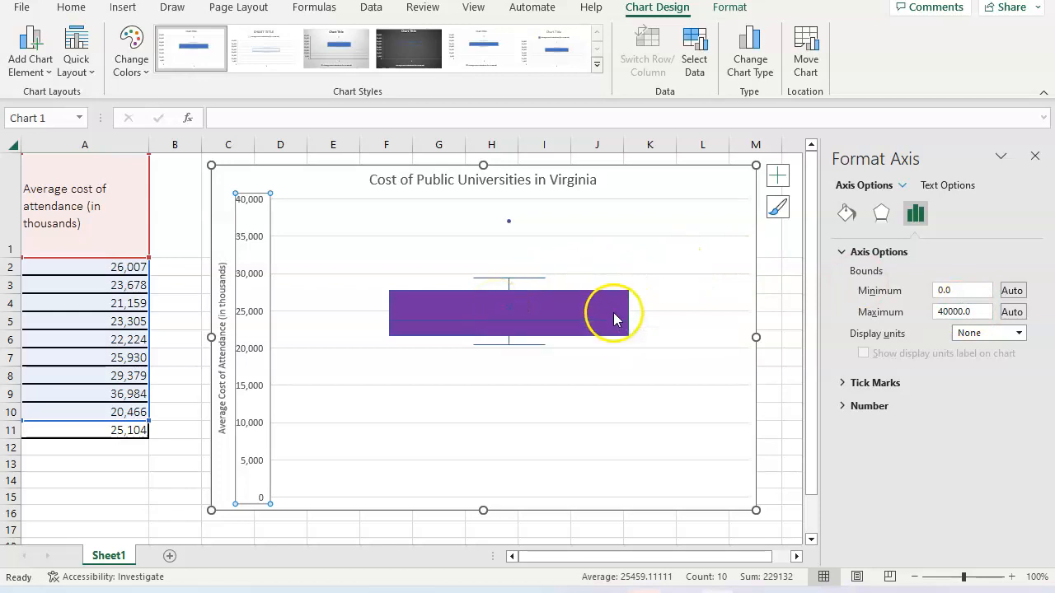
click(957, 292)
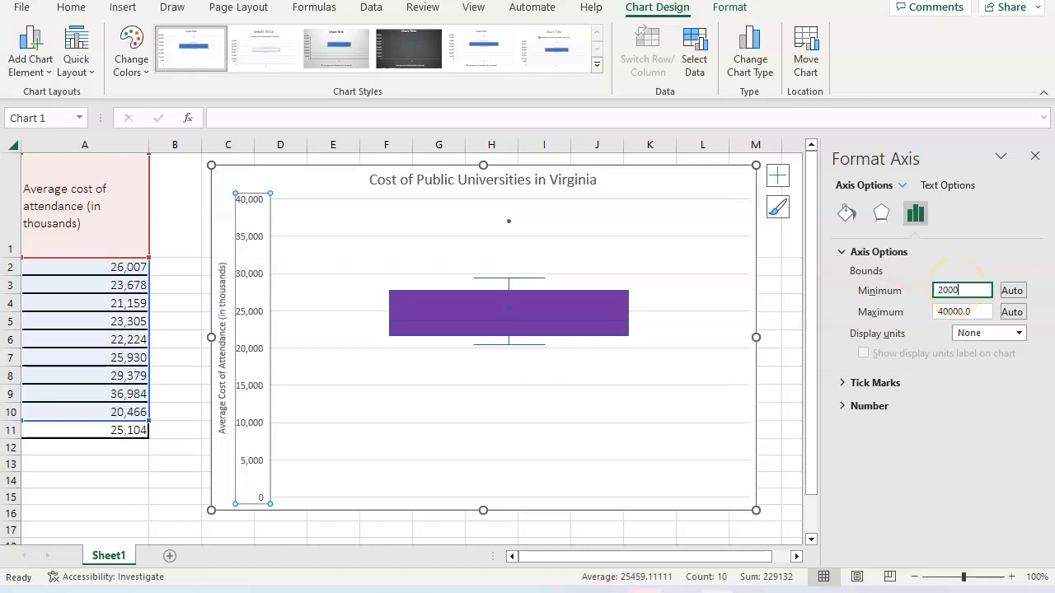
key(Return)
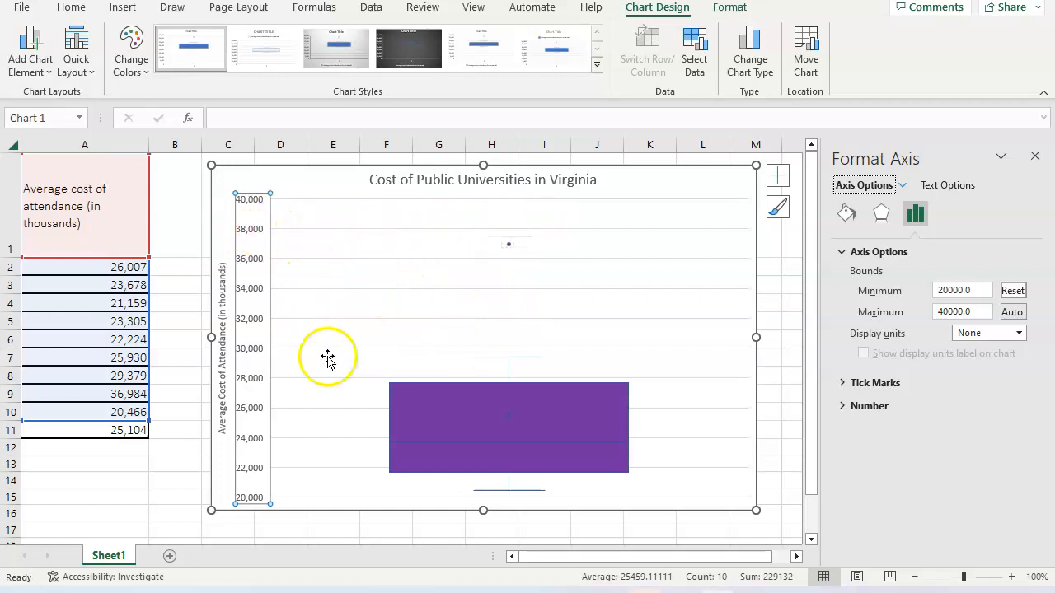
Lighten the box's solid fill to the custom purple #BD92DE so the mean and median markers stand out.
click(510, 414)
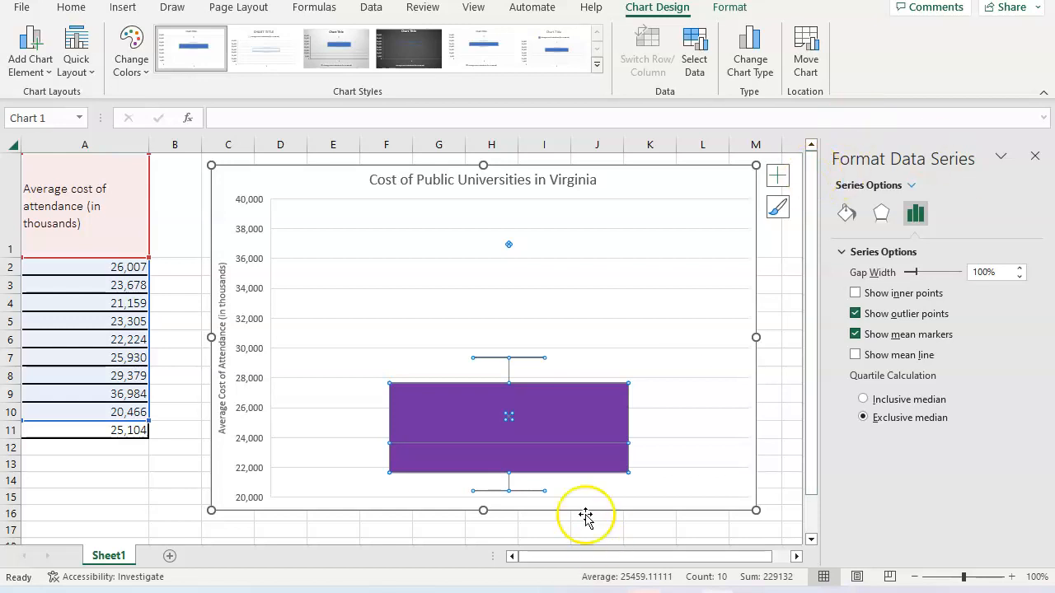
mouse_move(508, 417)
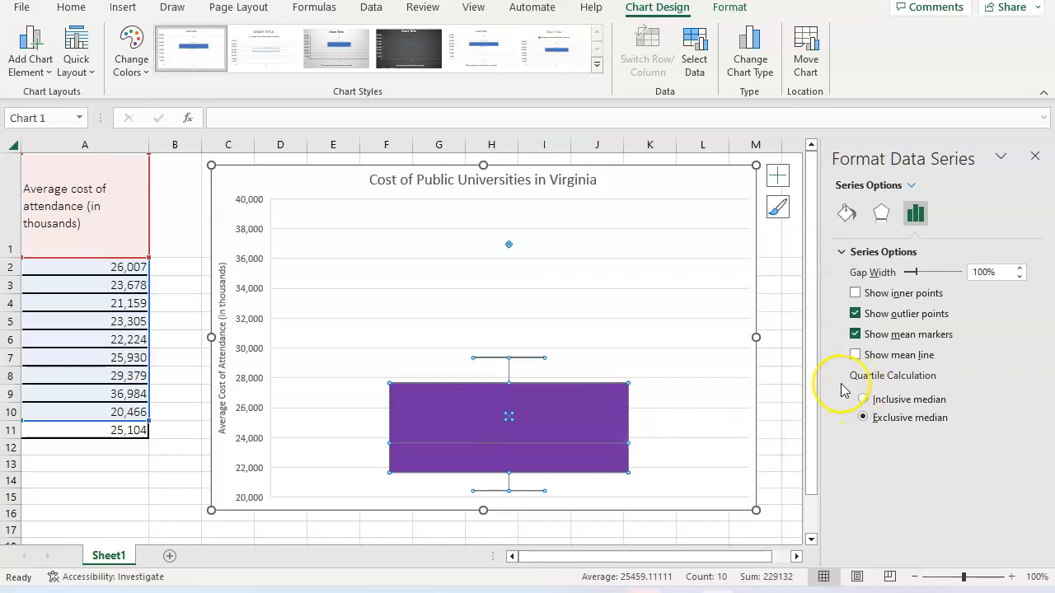
click(847, 213)
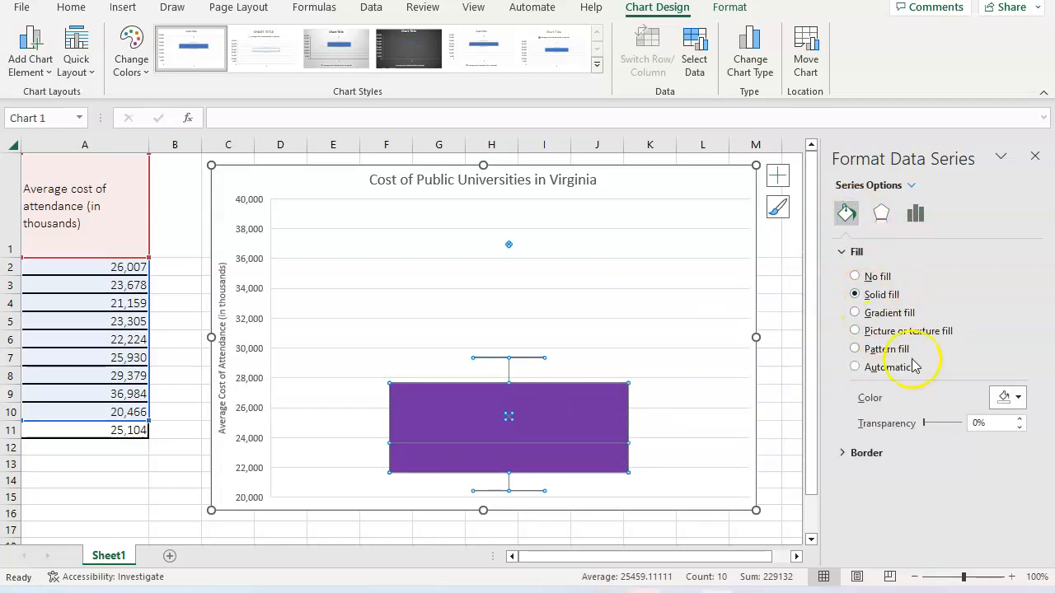
click(1020, 393)
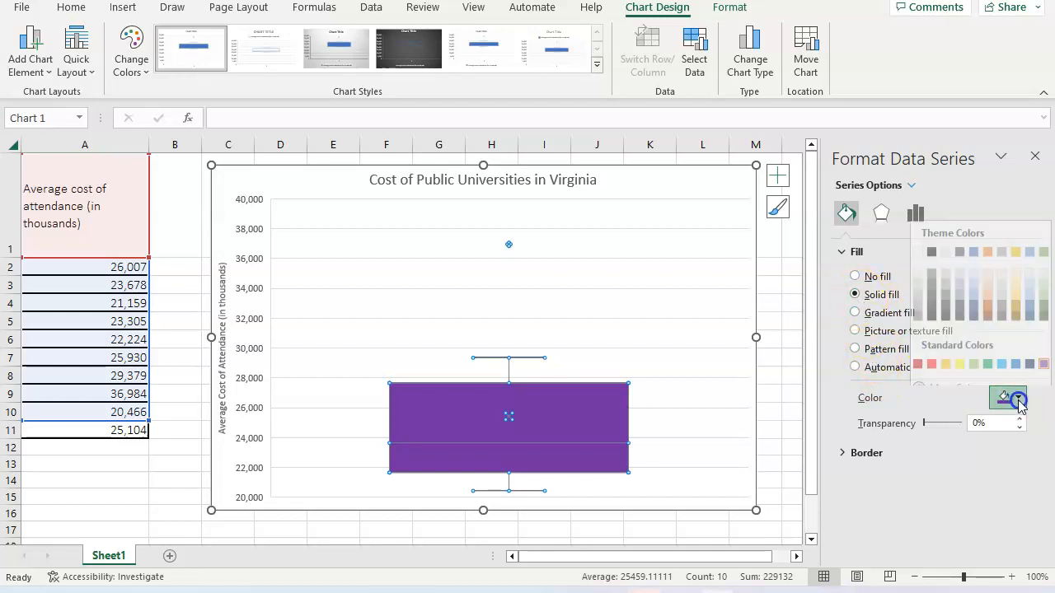
click(998, 372)
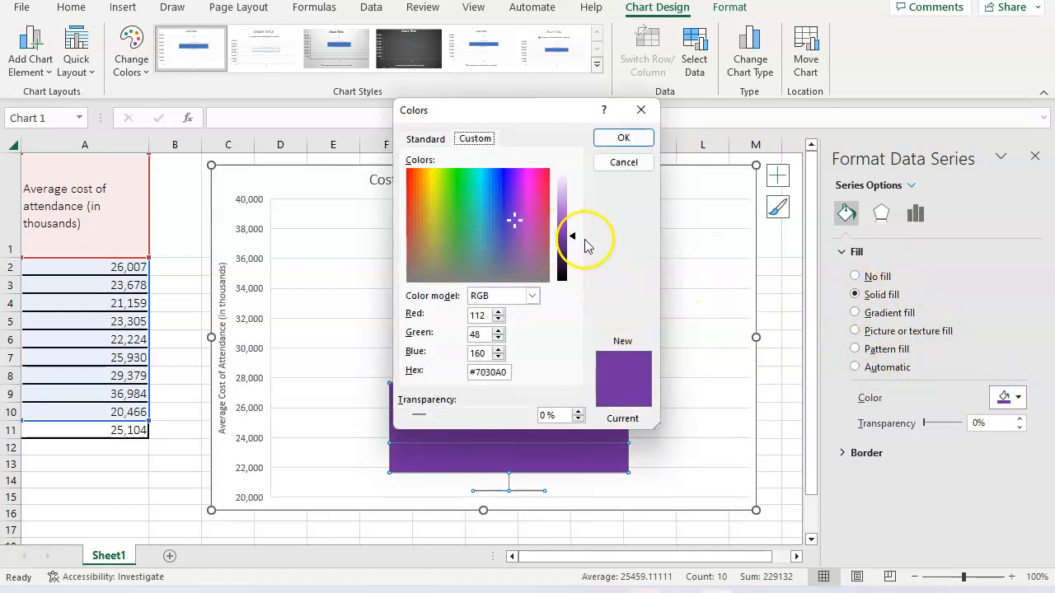
drag(575, 239, 572, 209)
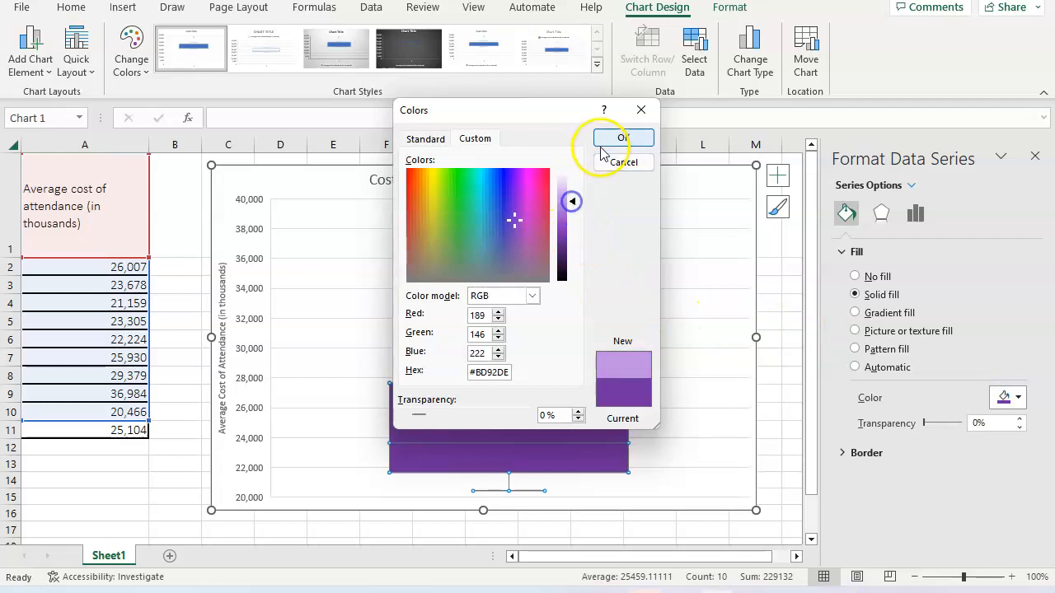
click(607, 137)
right_click(622, 426)
click(640, 416)
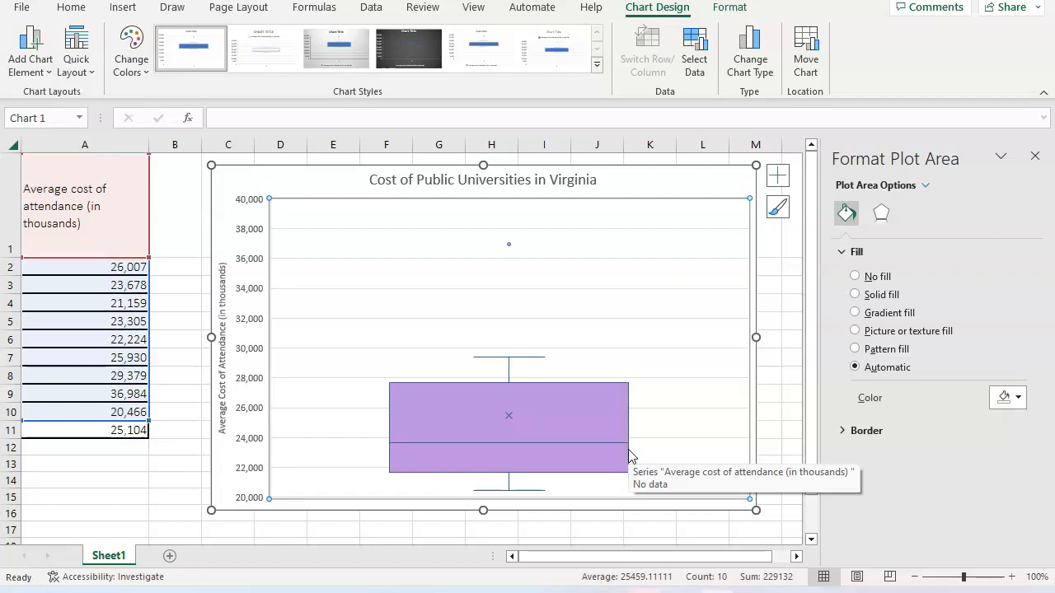
Add data labels to the boxplot's data series.
click(508, 414)
right_click(510, 418)
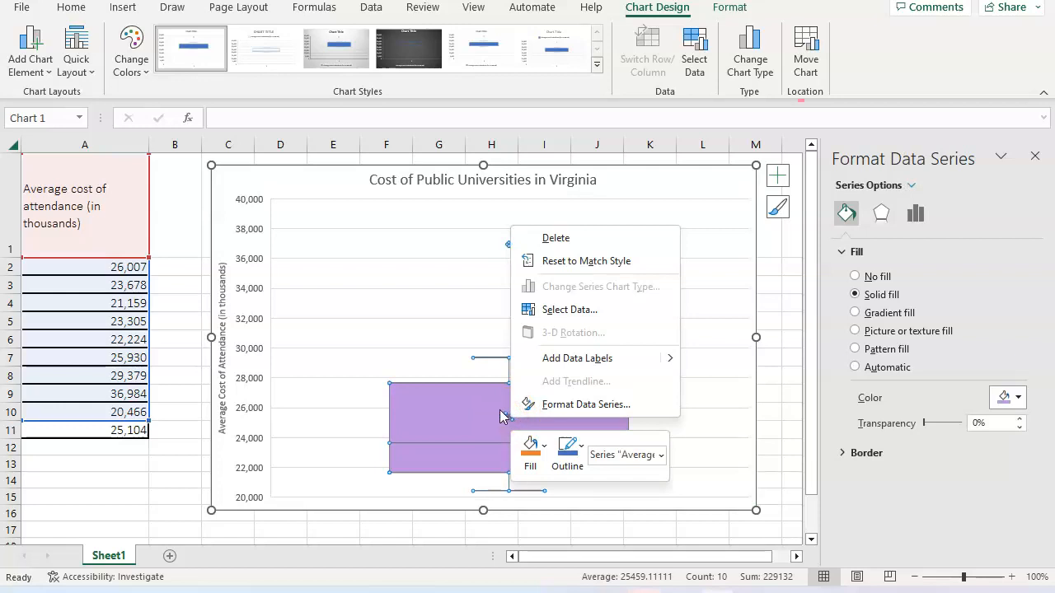
click(577, 358)
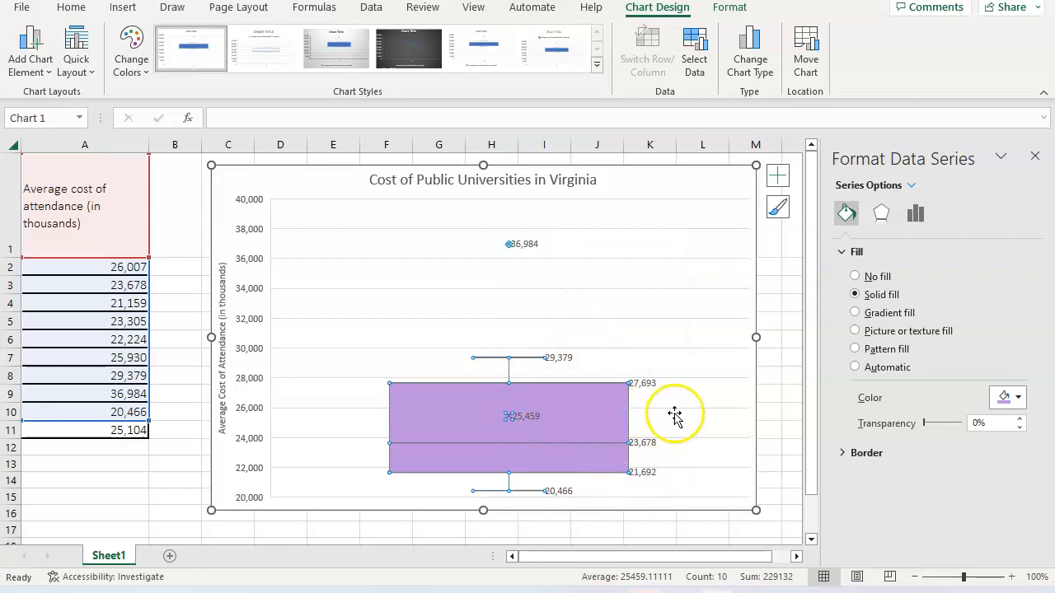
Make the boxplot's data labels bold and enlarge their font to size 18.
click(643, 384)
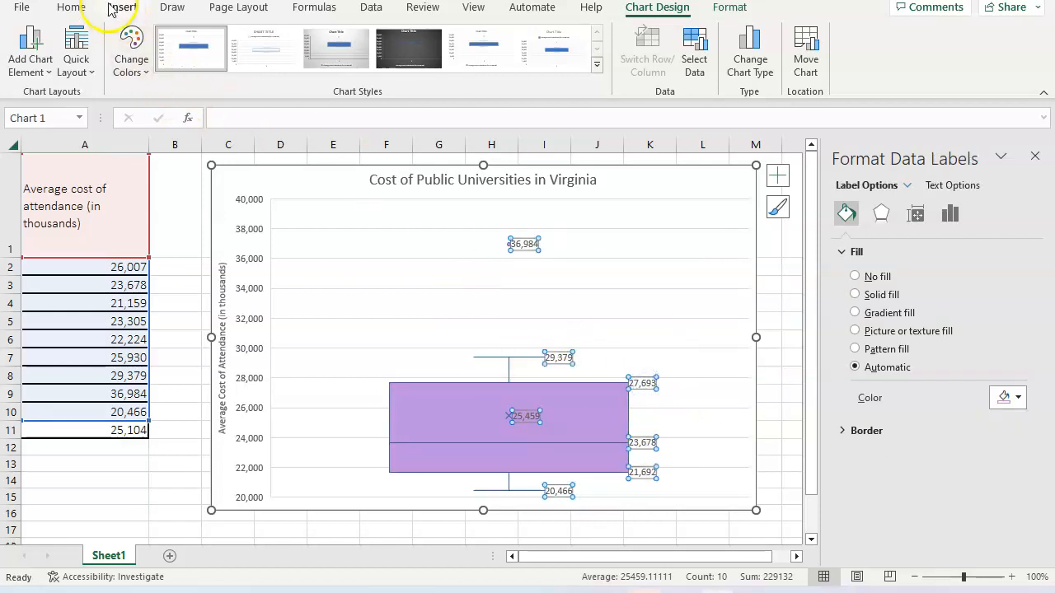
click(68, 7)
click(95, 65)
click(235, 38)
click(235, 38)
click(235, 38)
click(235, 38)
click(235, 38)
click(235, 38)
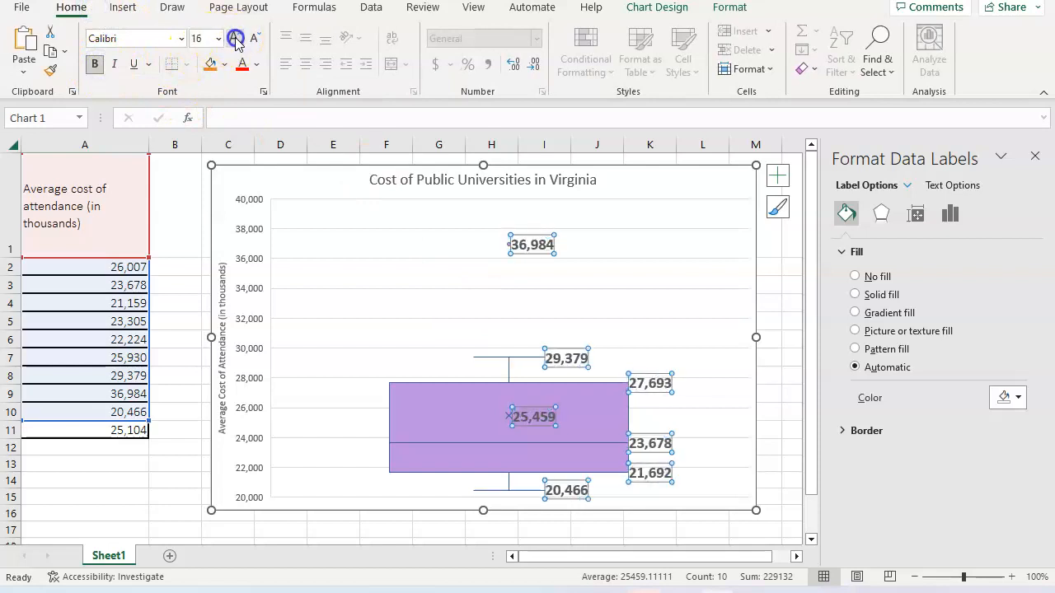
click(235, 38)
click(356, 311)
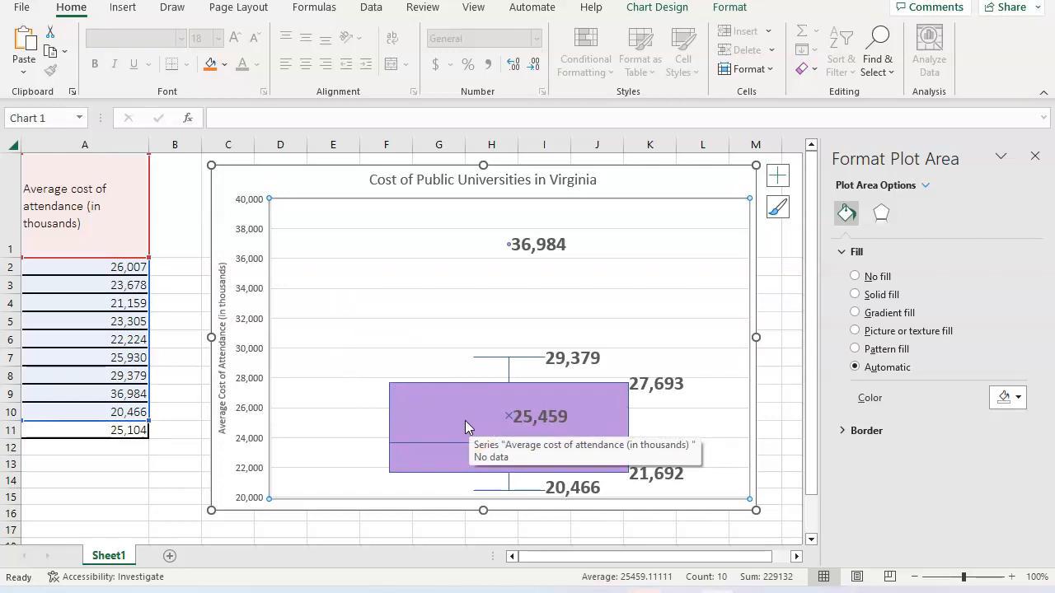
Delete the whole boxplot, whose source range leaves out the last cost value in A11.
click(436, 393)
click(450, 404)
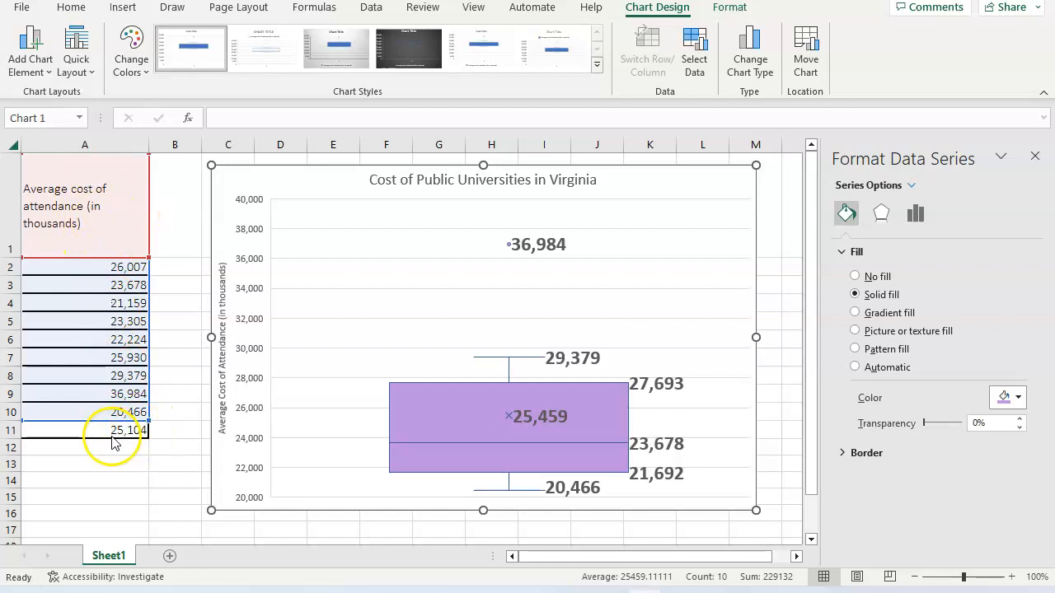
click(176, 462)
click(291, 181)
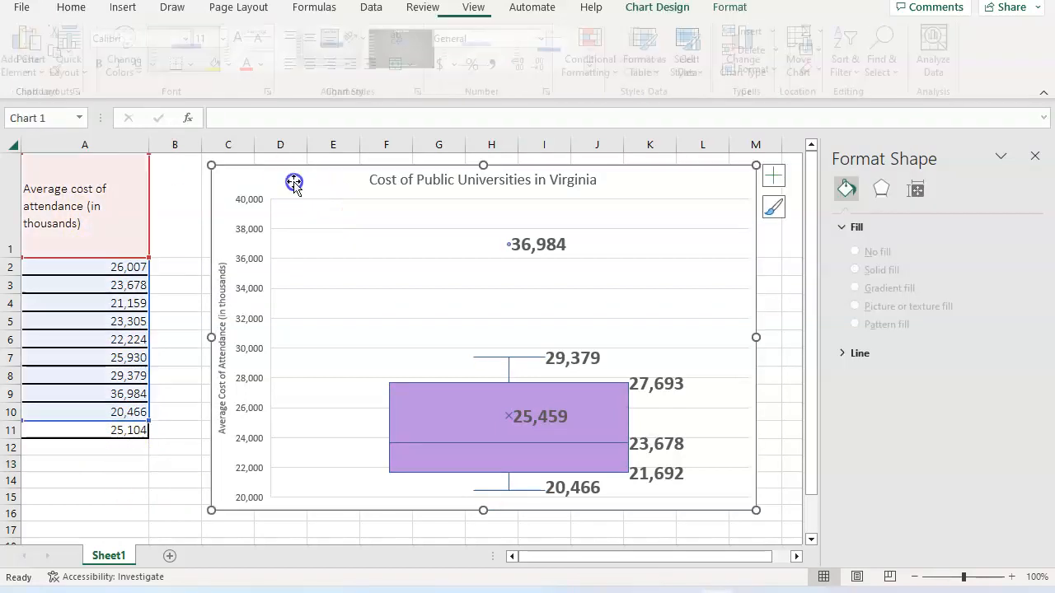
key(Delete)
Insert a Box and Whisker chart from the cost values in A2:A11.
drag(92, 277, 94, 426)
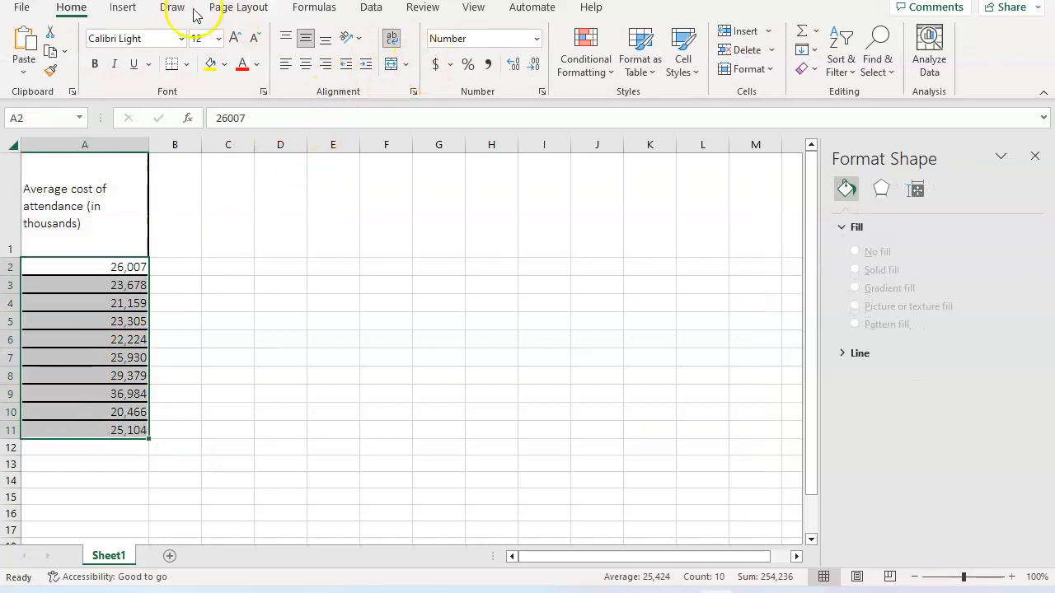
click(121, 10)
click(584, 92)
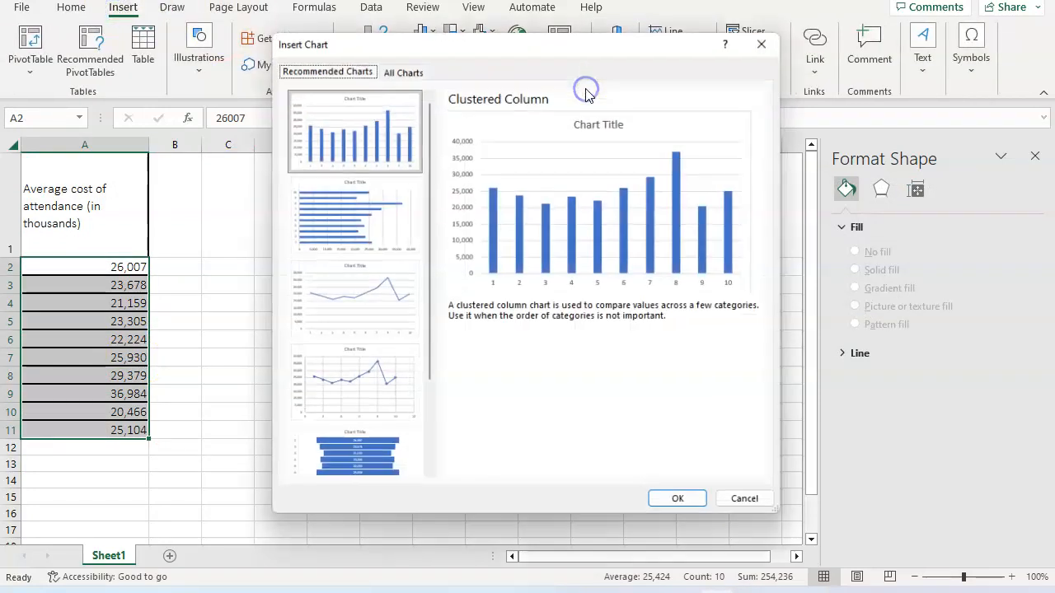
click(407, 70)
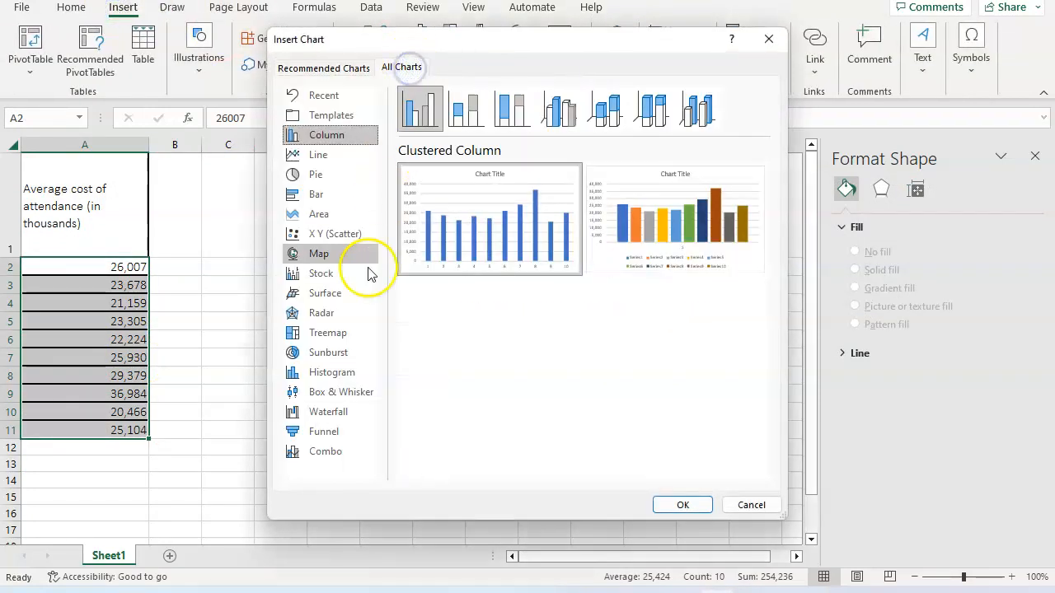
click(347, 377)
click(348, 393)
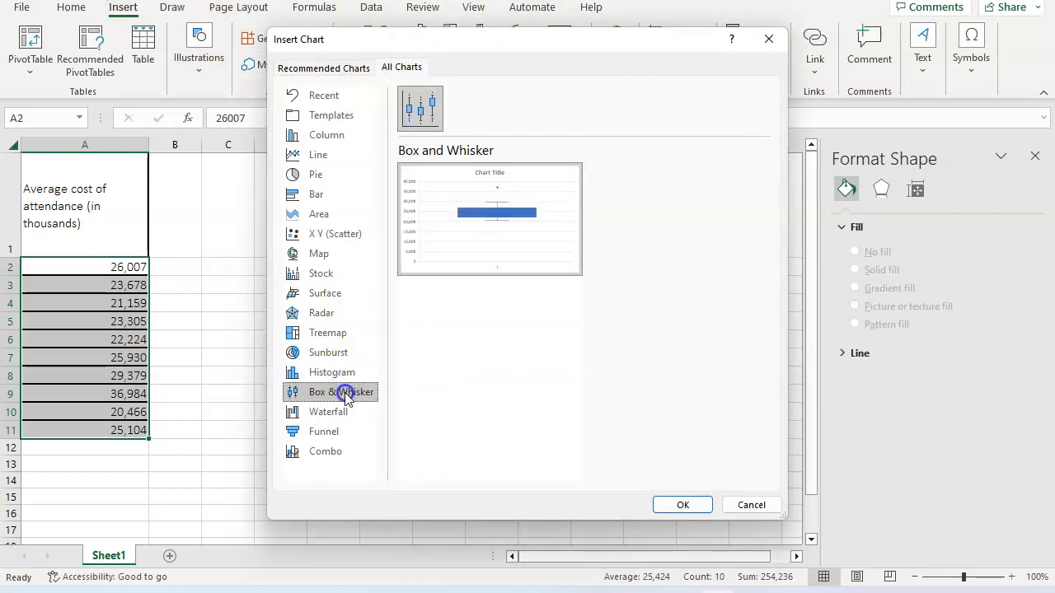
click(684, 505)
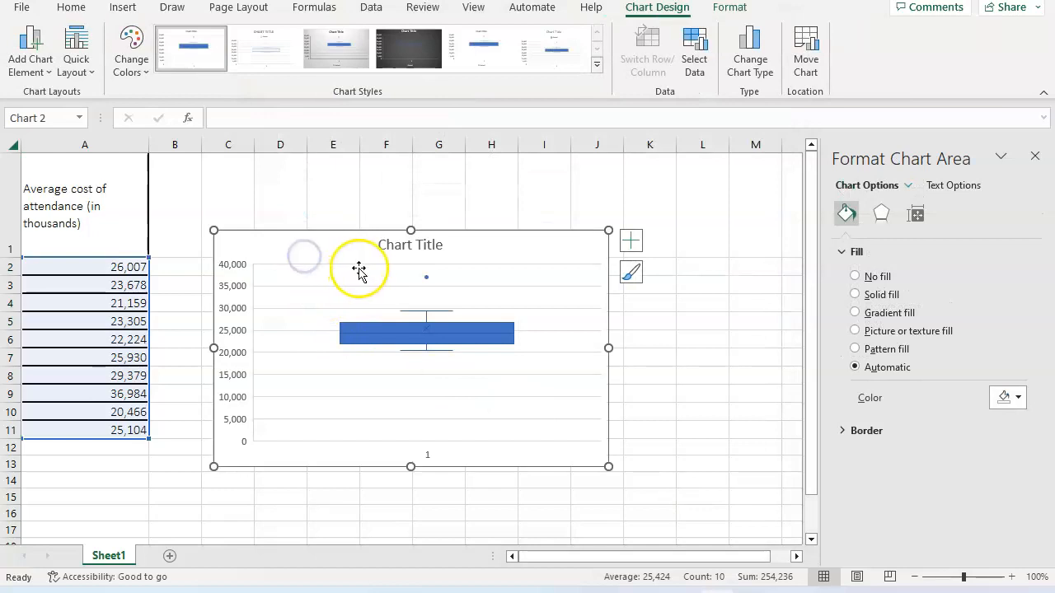
Set the minimum bound of the boxplot's vertical axis to 20000.
click(249, 331)
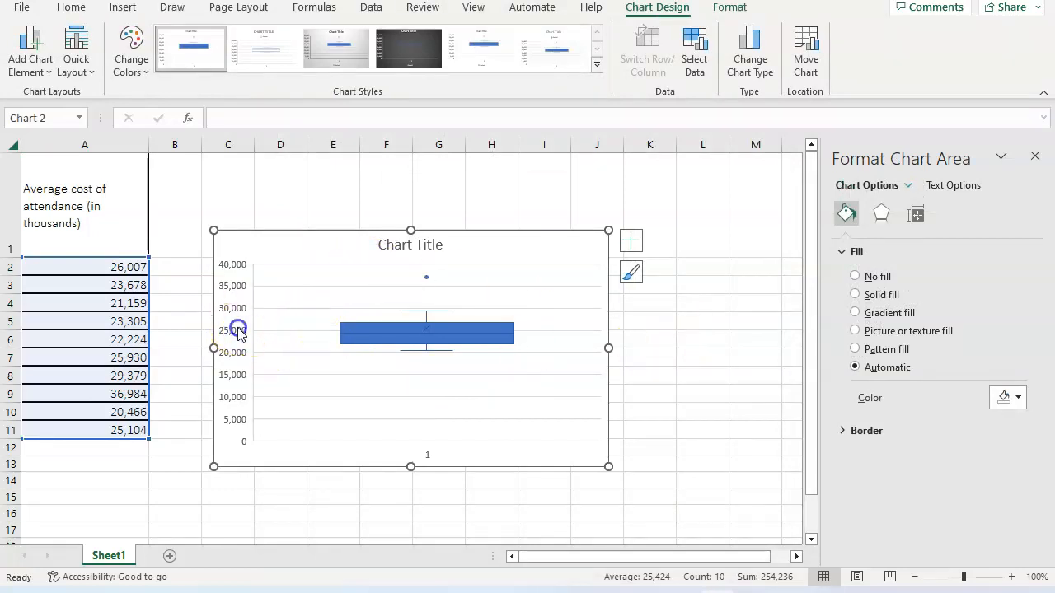
click(239, 343)
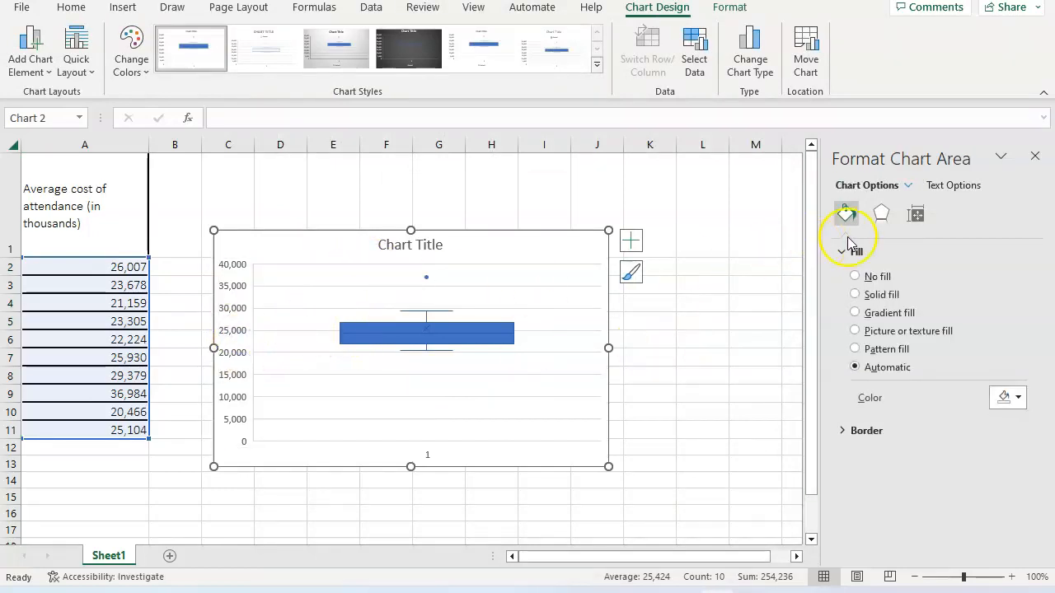
click(381, 330)
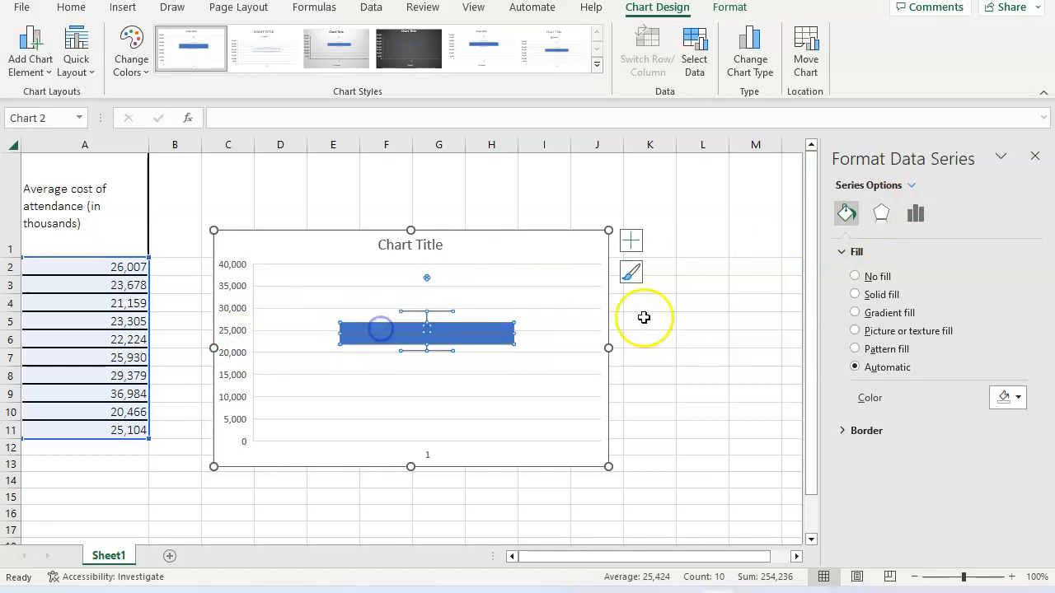
click(915, 213)
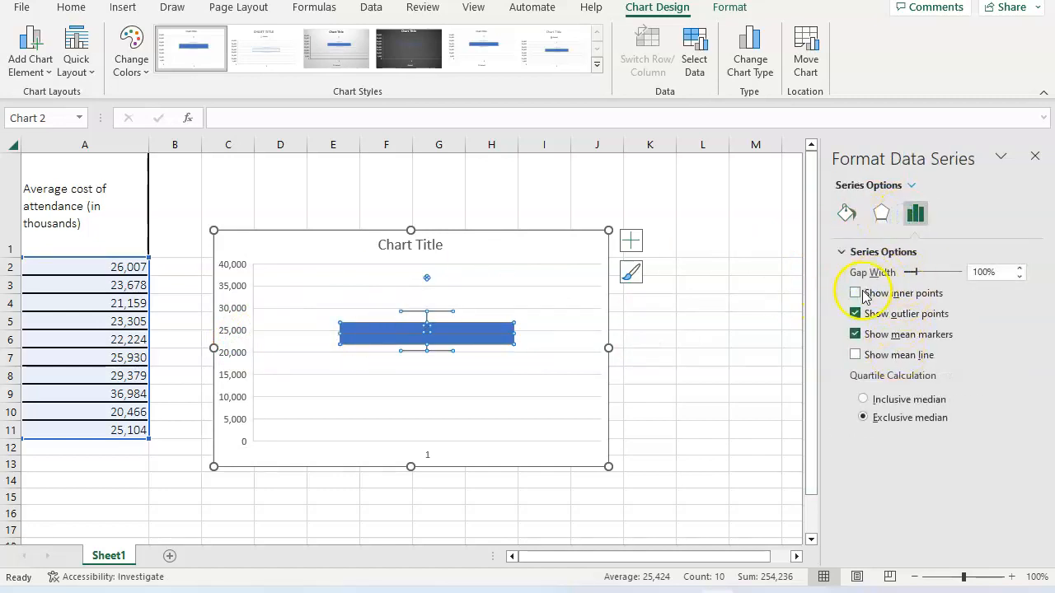
click(231, 268)
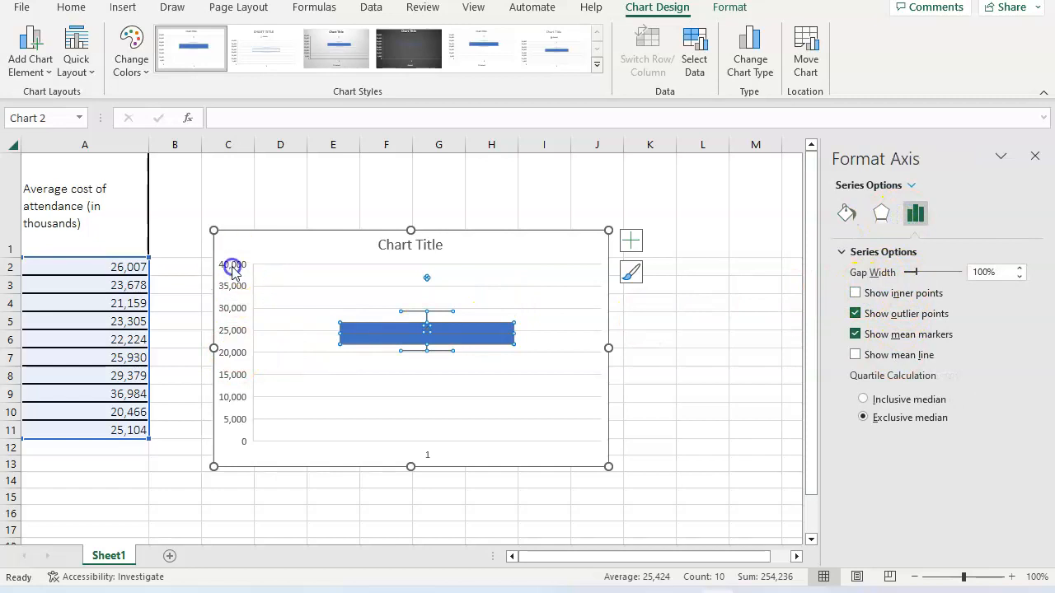
click(973, 293)
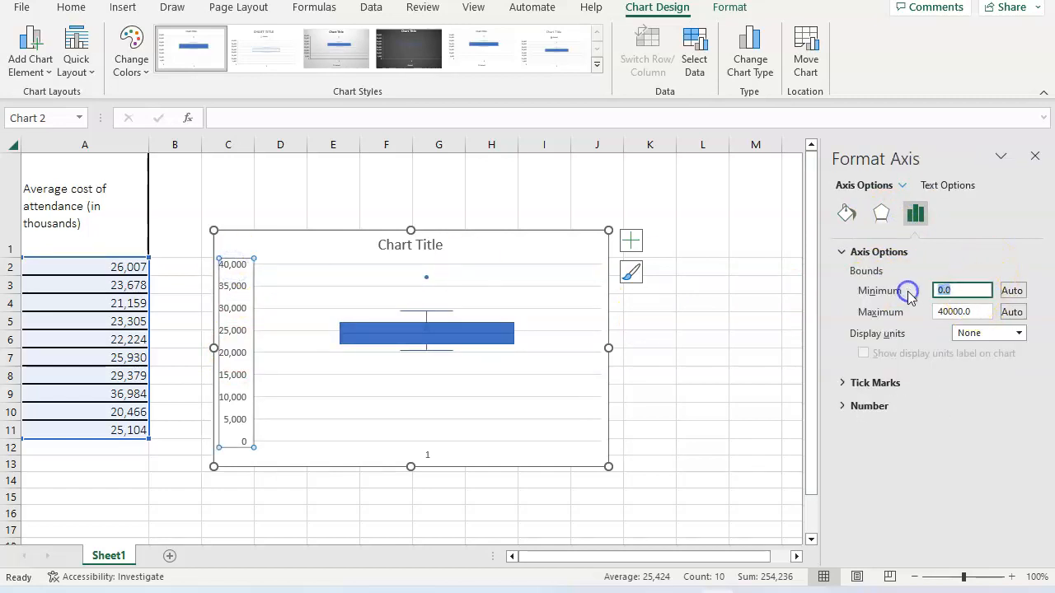
text(20000)
key(Return)
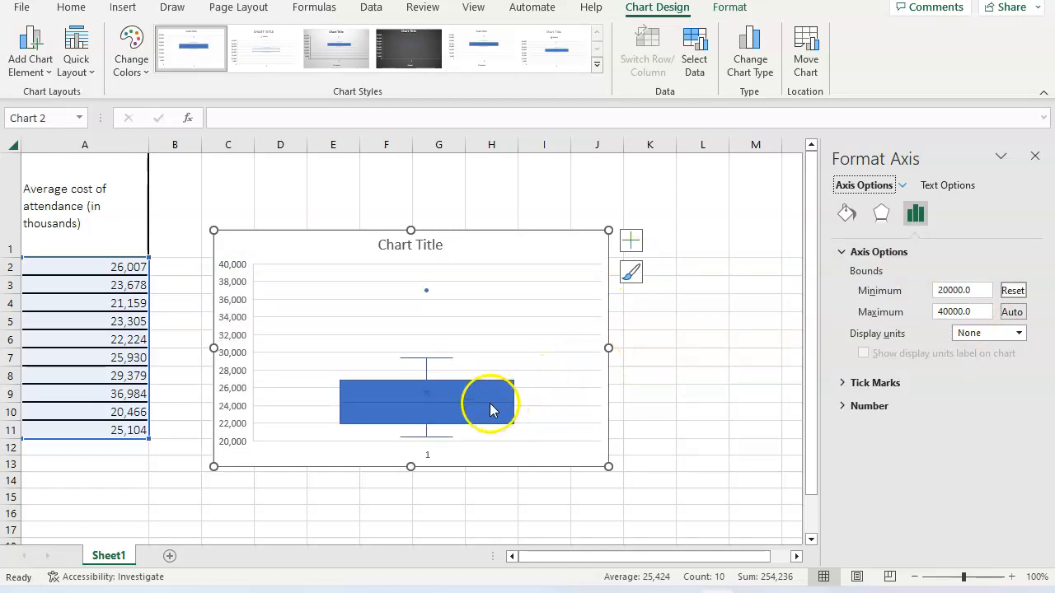
Give the boxplot's data series a light purple solid fill.
click(491, 411)
click(847, 213)
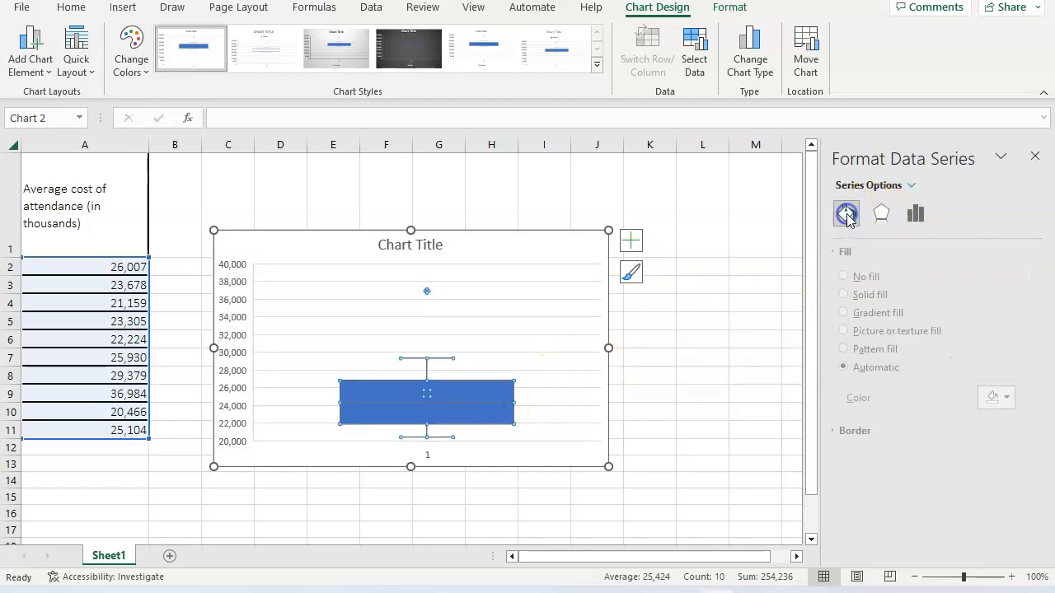
click(862, 296)
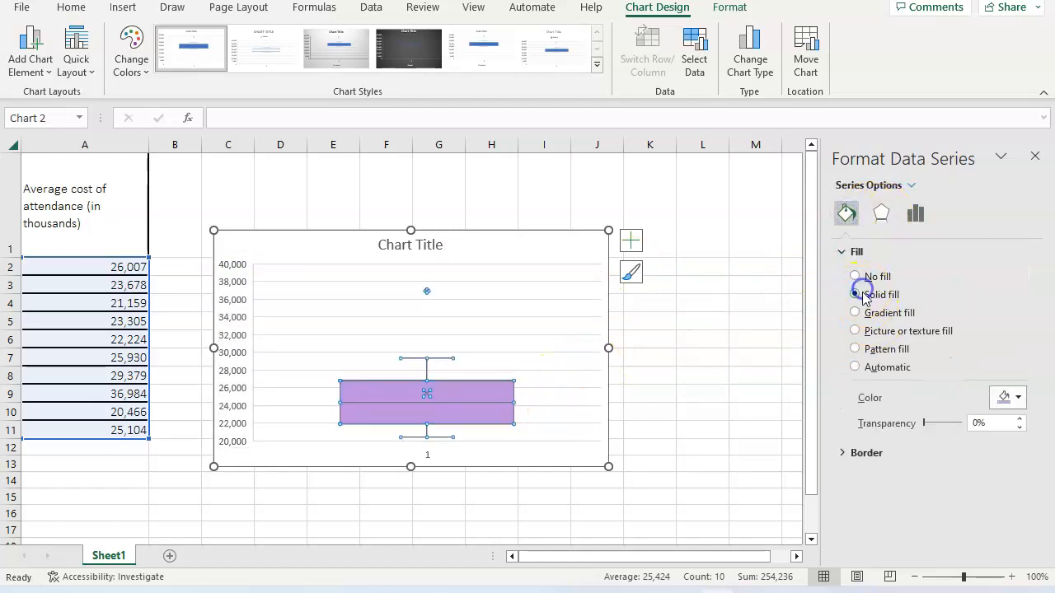
click(544, 311)
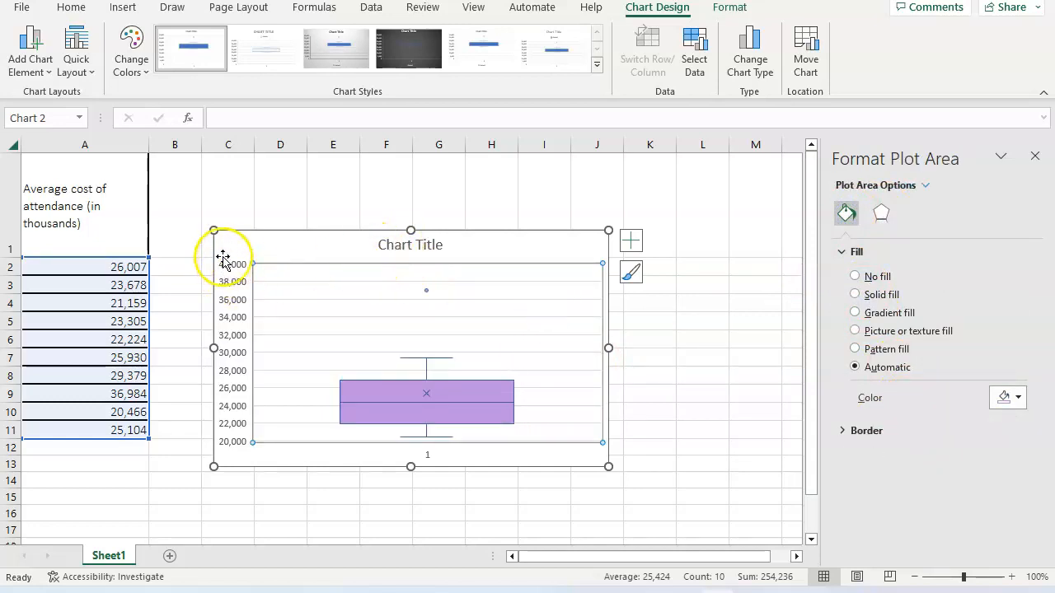
Delete the boxplot's horizontal category axis label.
click(433, 456)
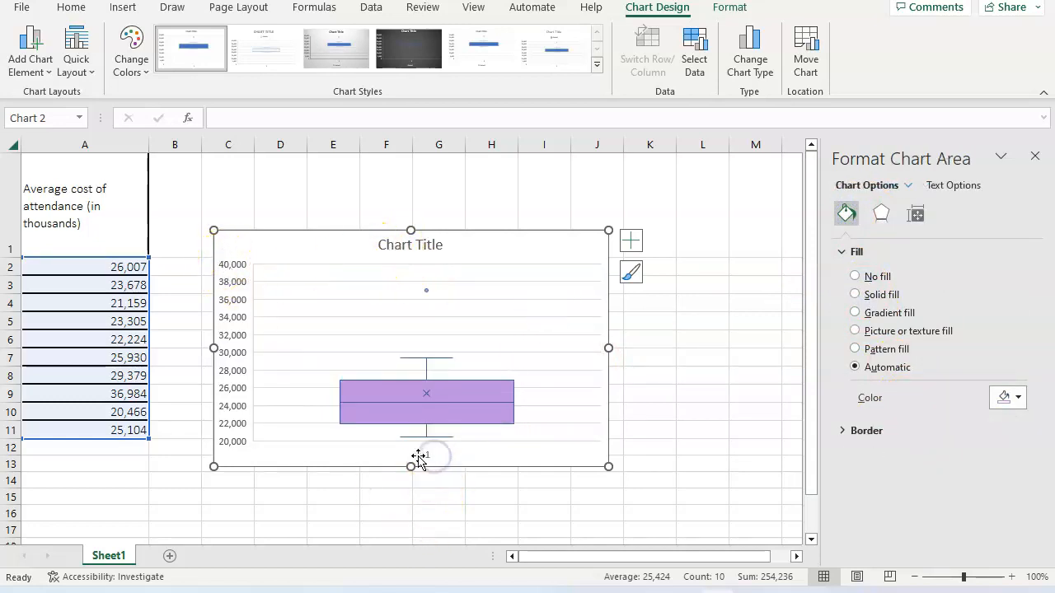
click(427, 456)
key(Delete)
Add data labels to the purple boxplot series.
click(433, 423)
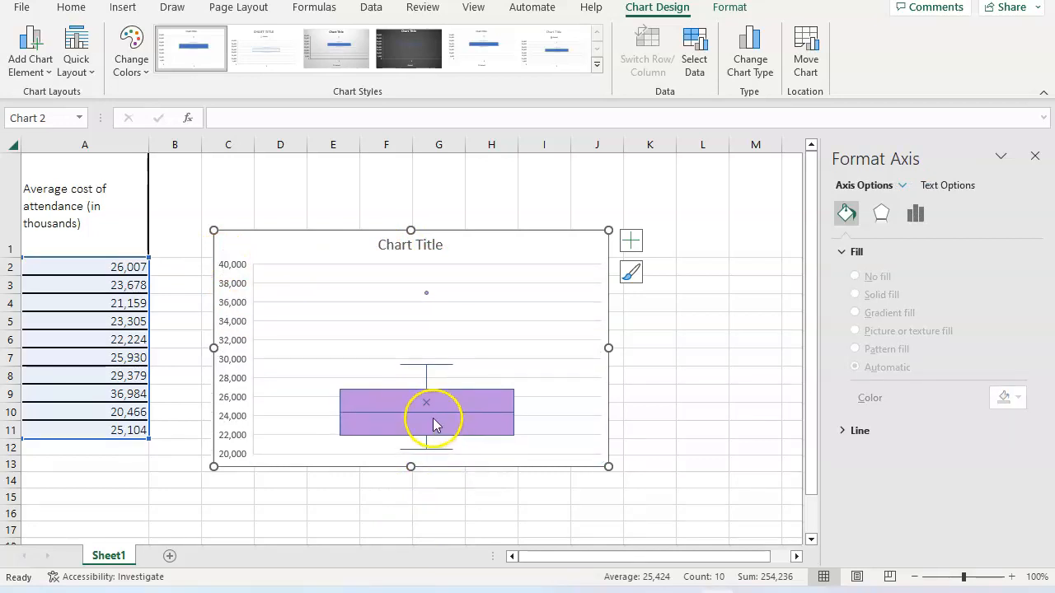
right_click(424, 400)
click(509, 343)
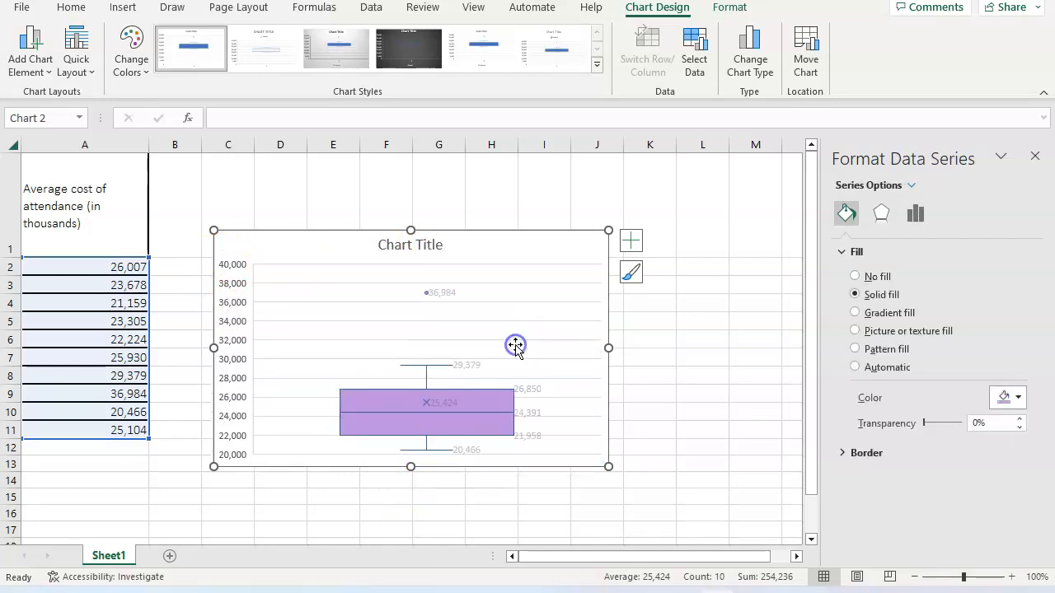
Enlarge the boxplot's data labels to font size 16 and make them bold.
click(536, 385)
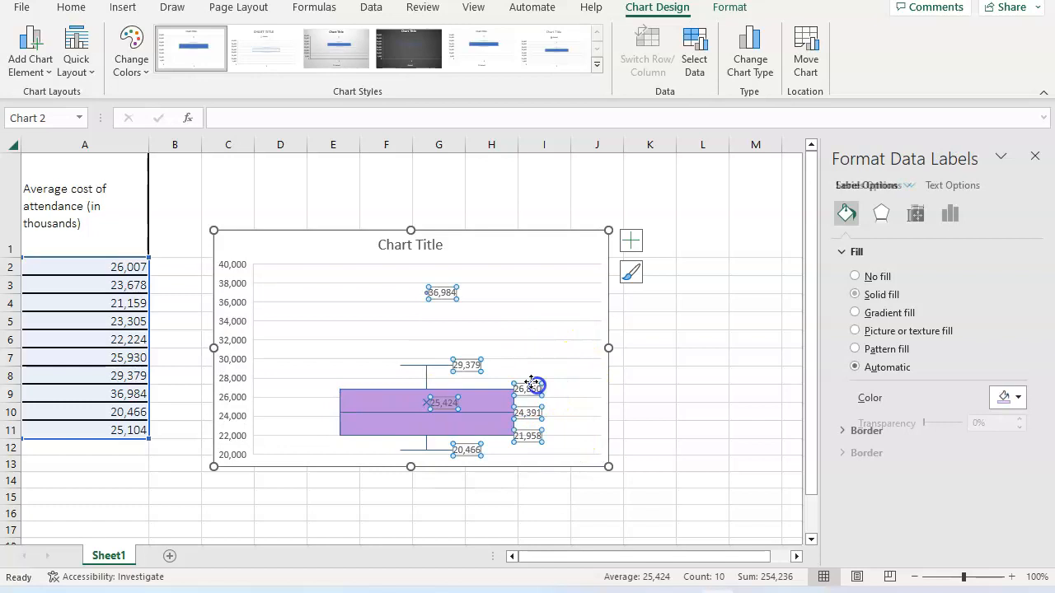
click(69, 9)
click(237, 38)
click(236, 39)
click(237, 38)
click(236, 38)
click(236, 39)
click(237, 39)
click(94, 64)
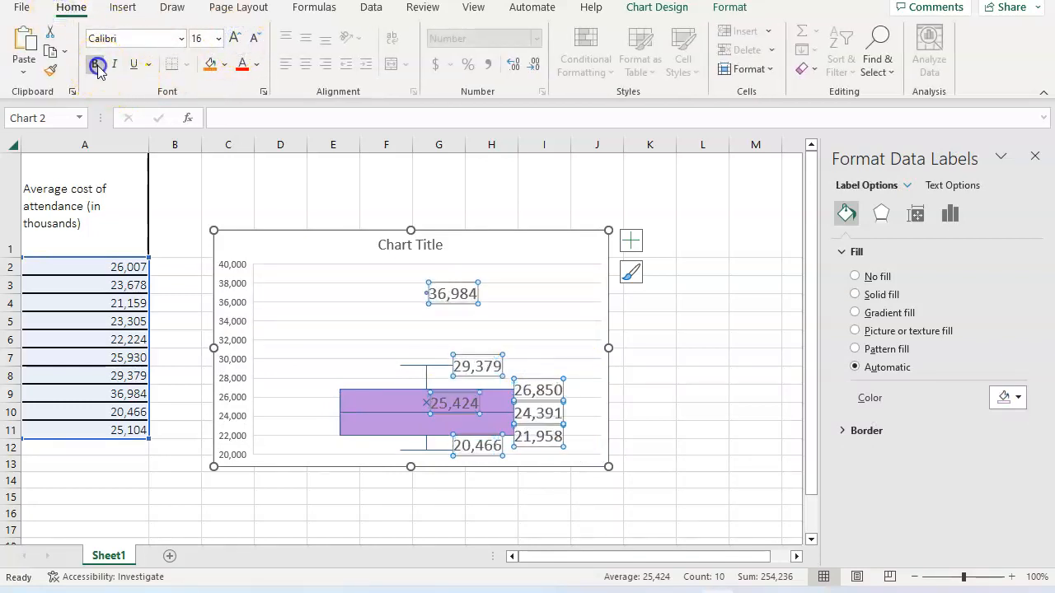
Move the boxplot up beside the cost data and enlarge it to reach about column M and row 15.
drag(333, 245, 310, 184)
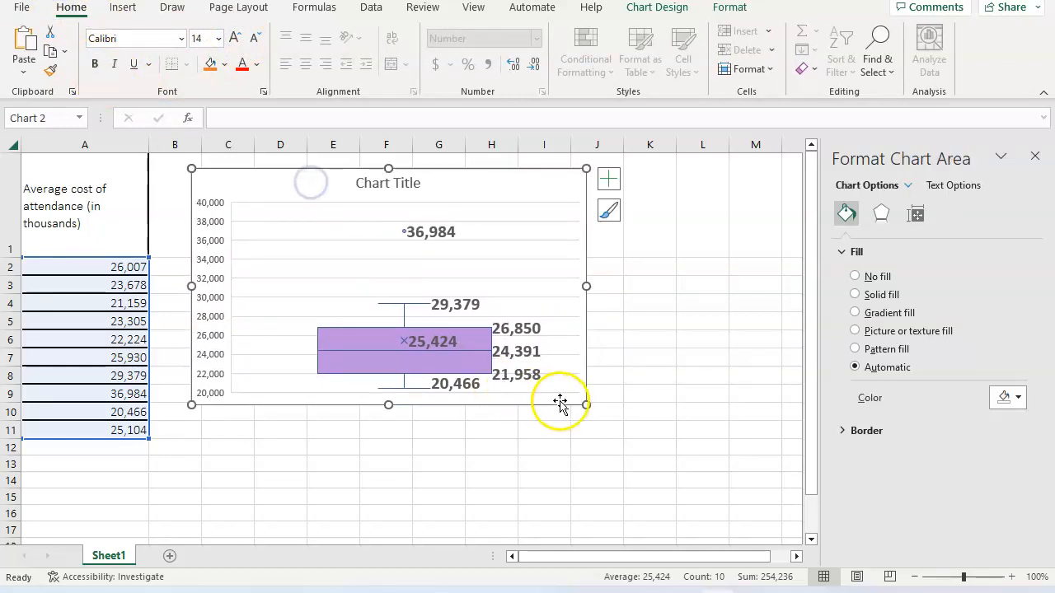
drag(586, 405, 748, 503)
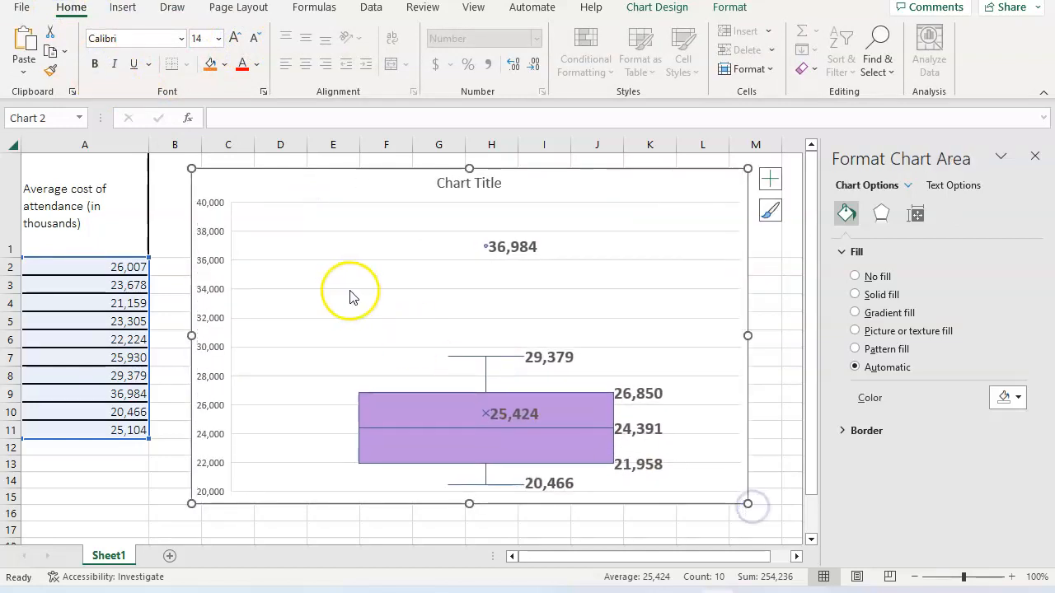
Replace the chart title with "Cost of Public Universities in Virginia".
click(458, 186)
drag(460, 183, 492, 183)
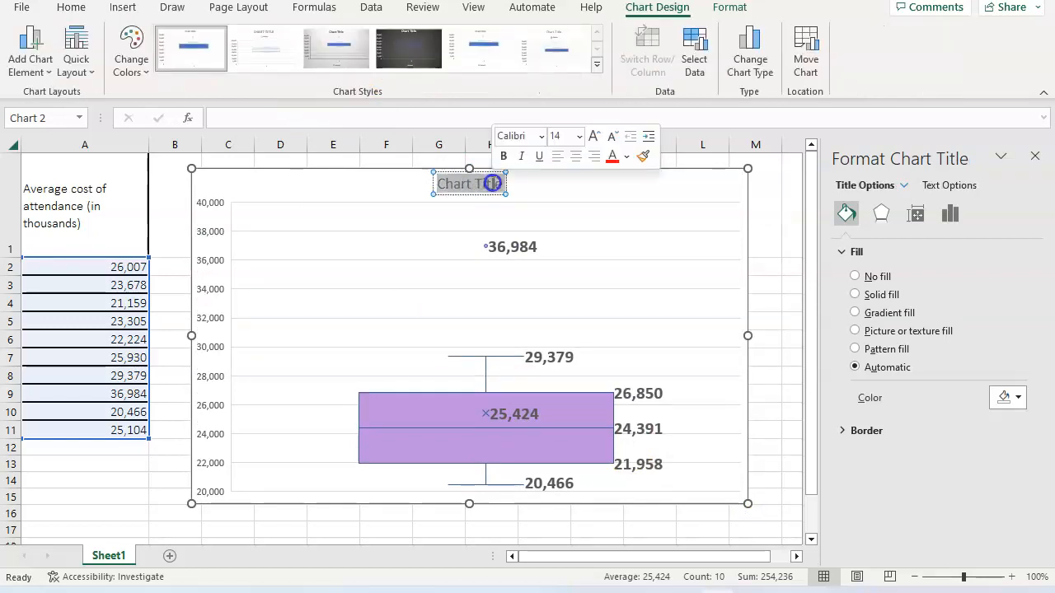
text(Cost of P)
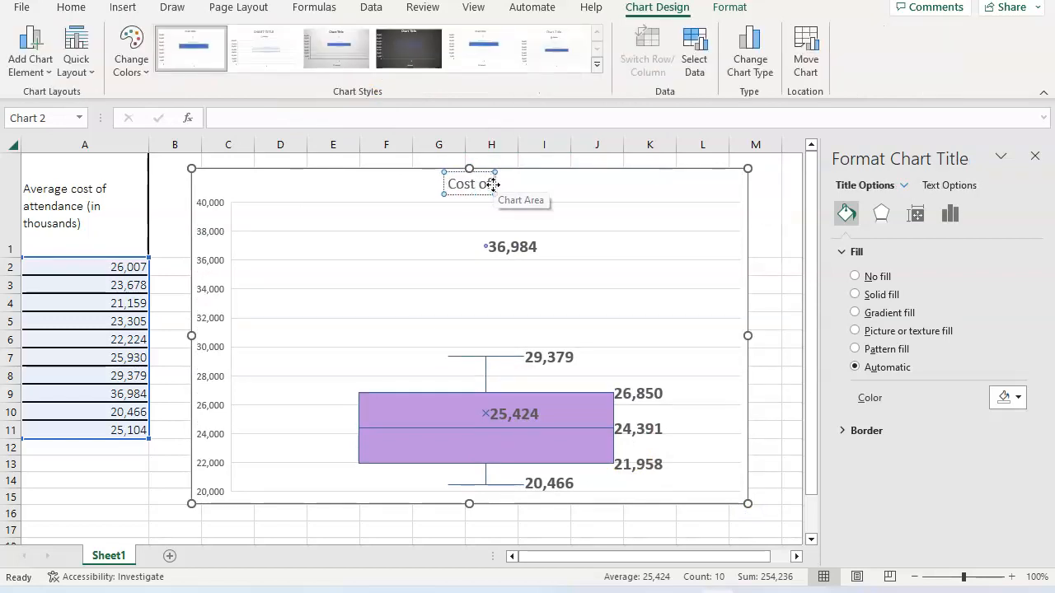
text(ublic Unic)
text(ers)
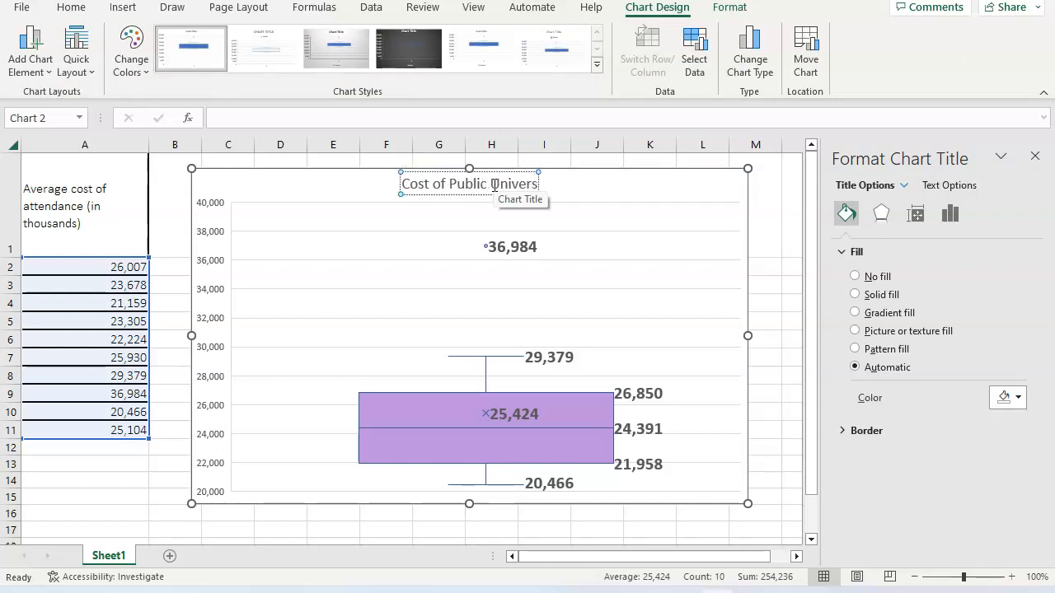
text(ities in Virginia)
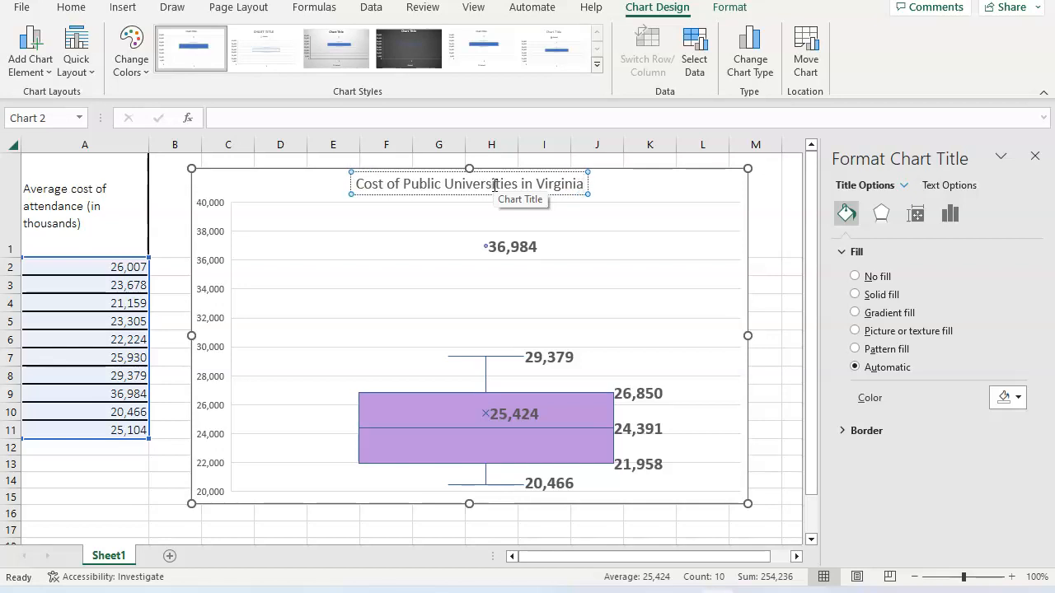
Add a primary vertical axis title reading "Average Cost of Attendance (in thousands)".
click(203, 317)
click(23, 64)
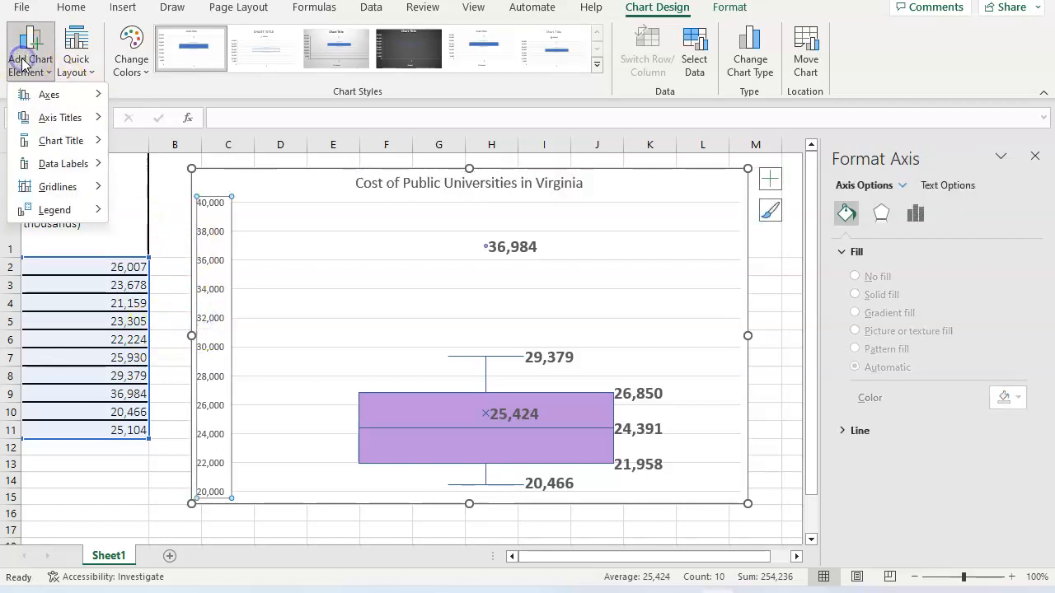
click(49, 120)
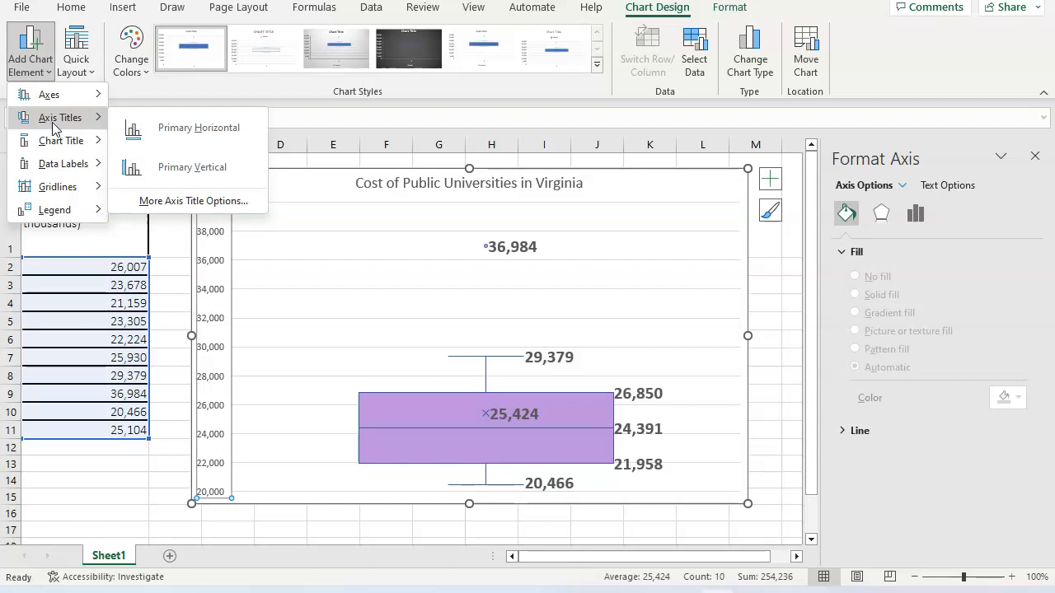
click(185, 173)
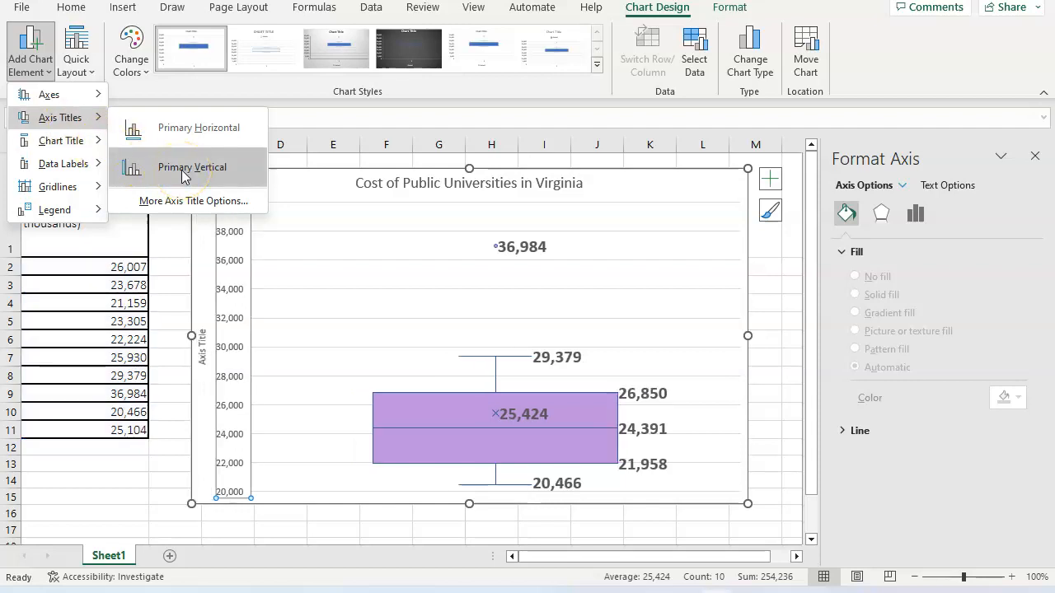
click(200, 337)
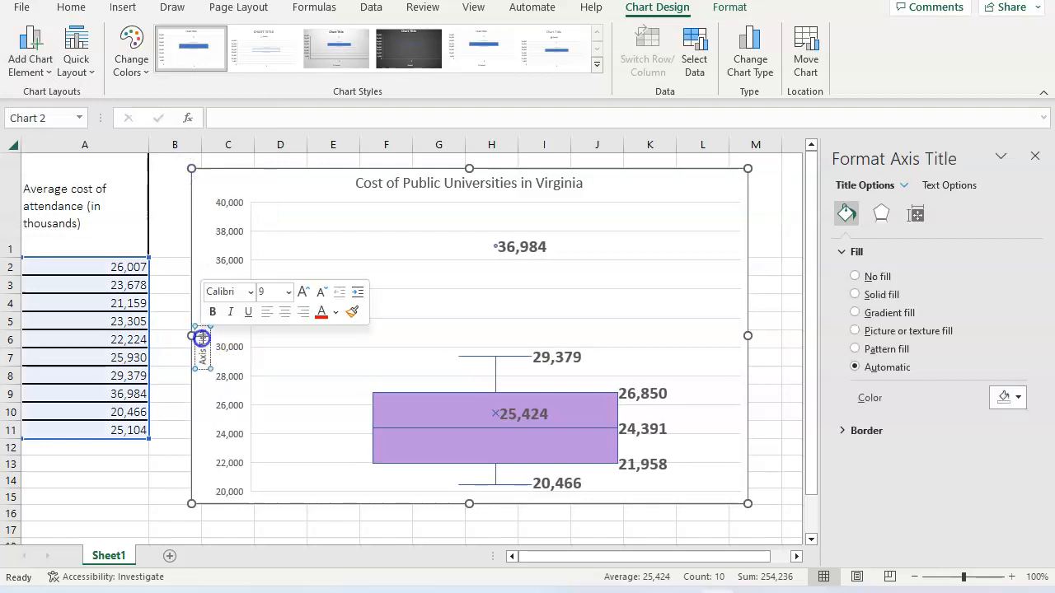
triple_click(203, 338)
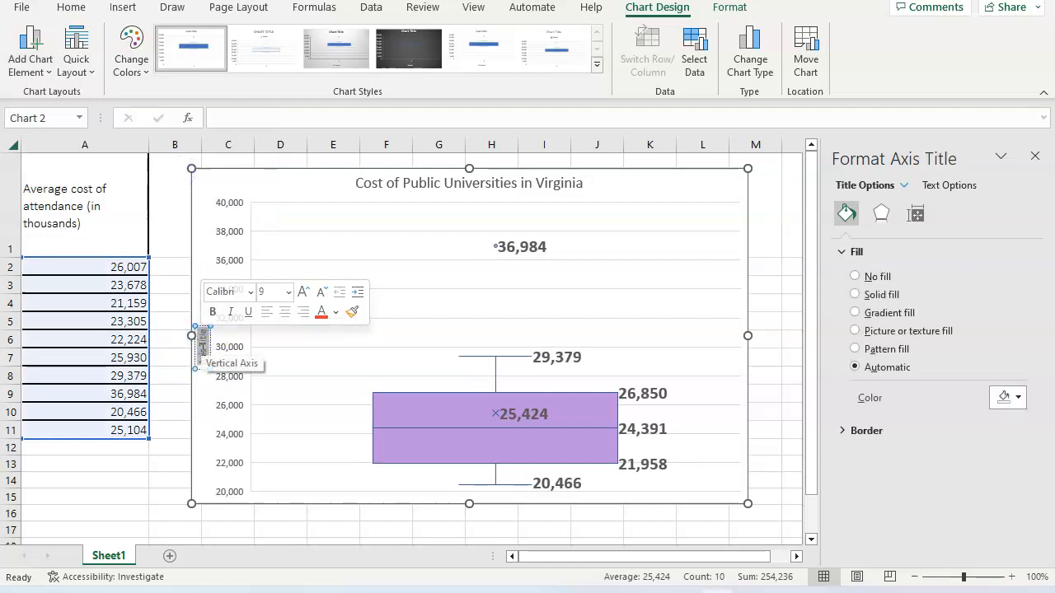
key(Delete)
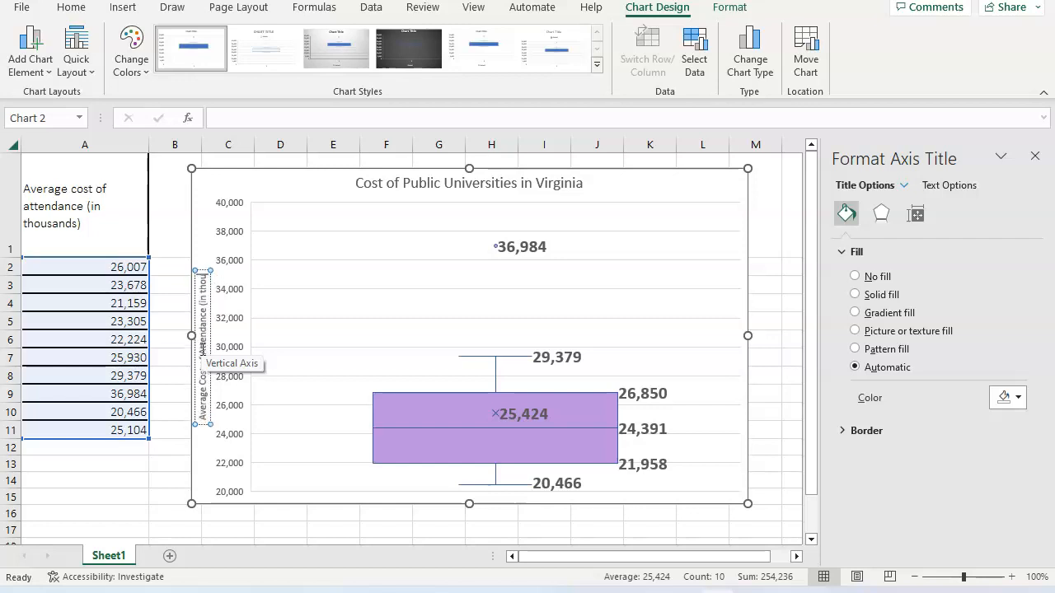
text(ands))
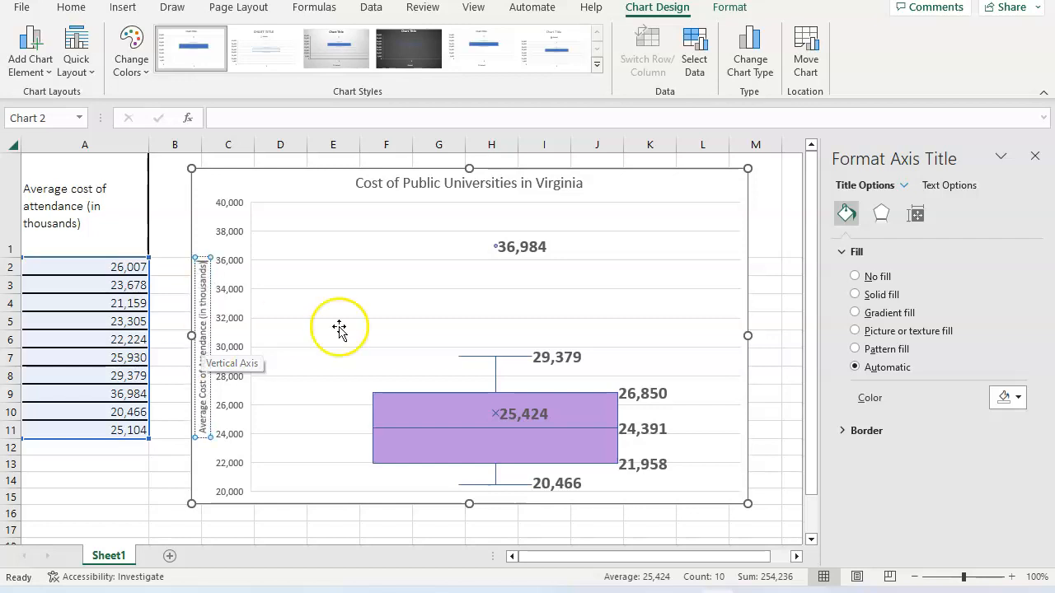
Make the vertical axis title bold at font size 10.5 and enlarge the whole chart slightly.
click(229, 375)
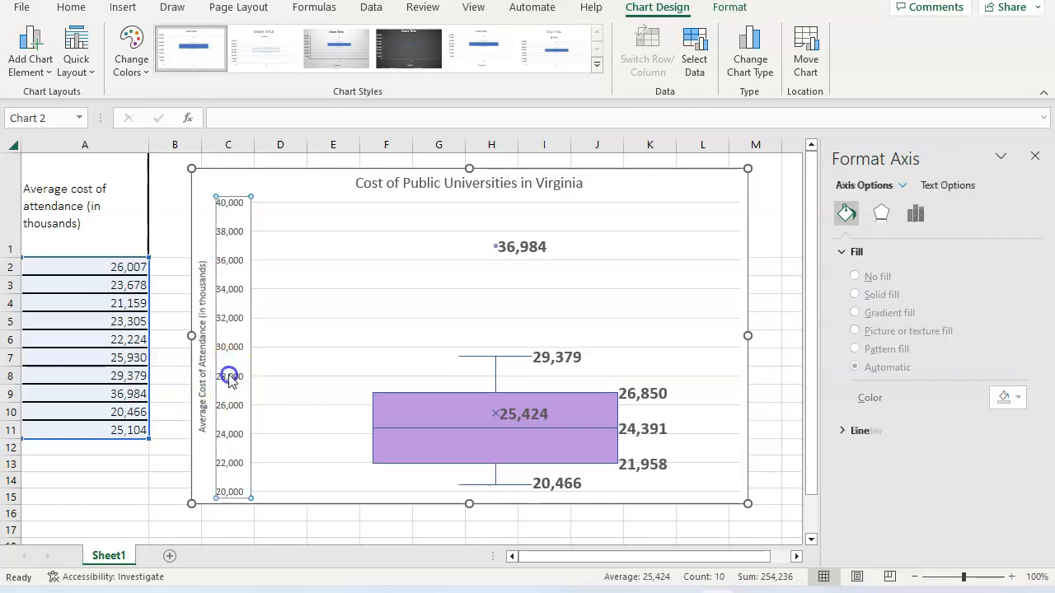
click(210, 346)
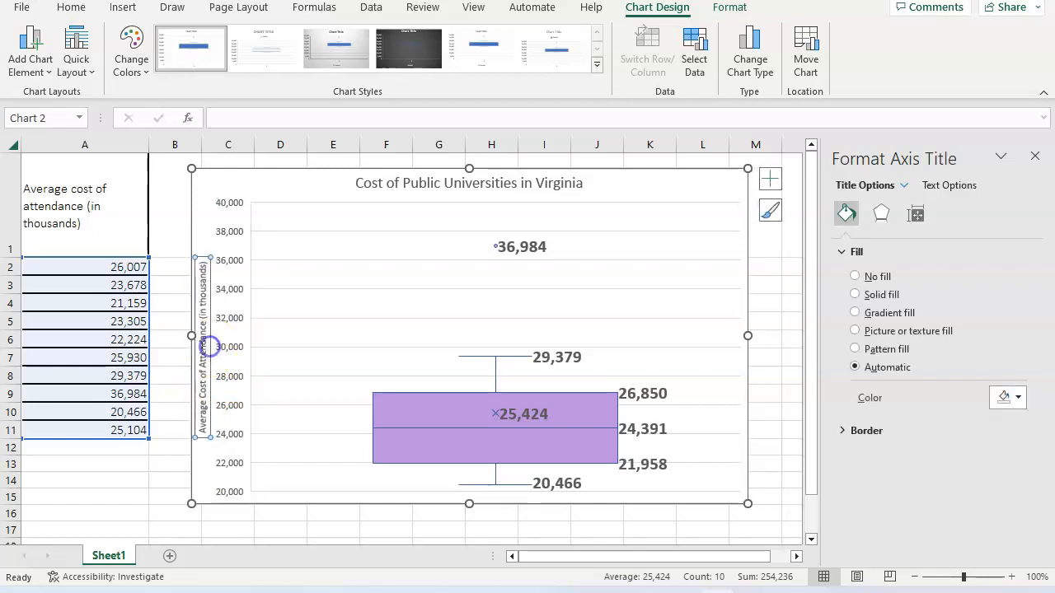
click(71, 8)
click(233, 39)
click(233, 39)
click(95, 63)
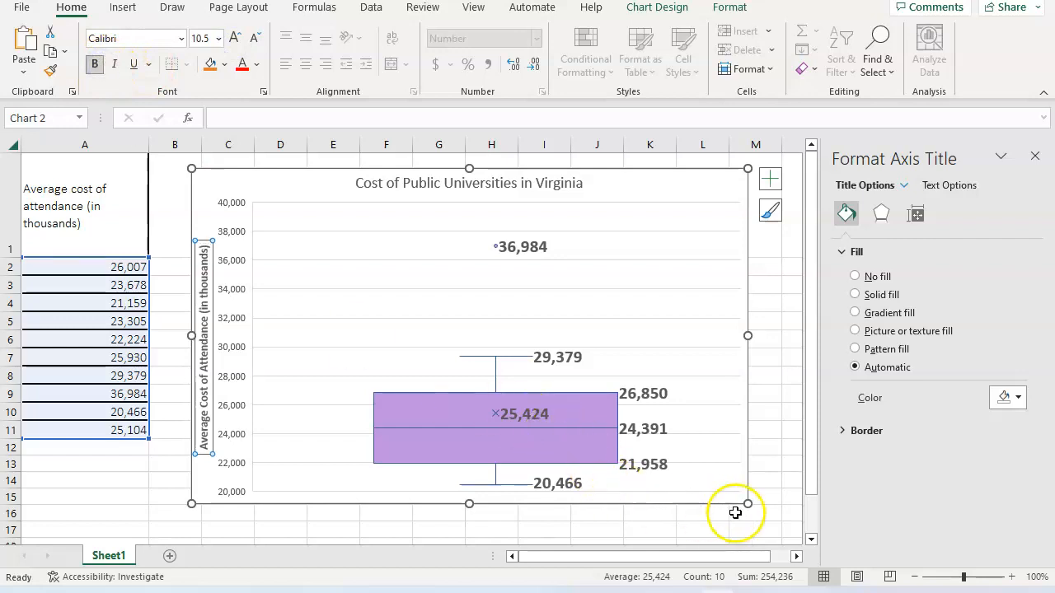
drag(748, 504, 772, 515)
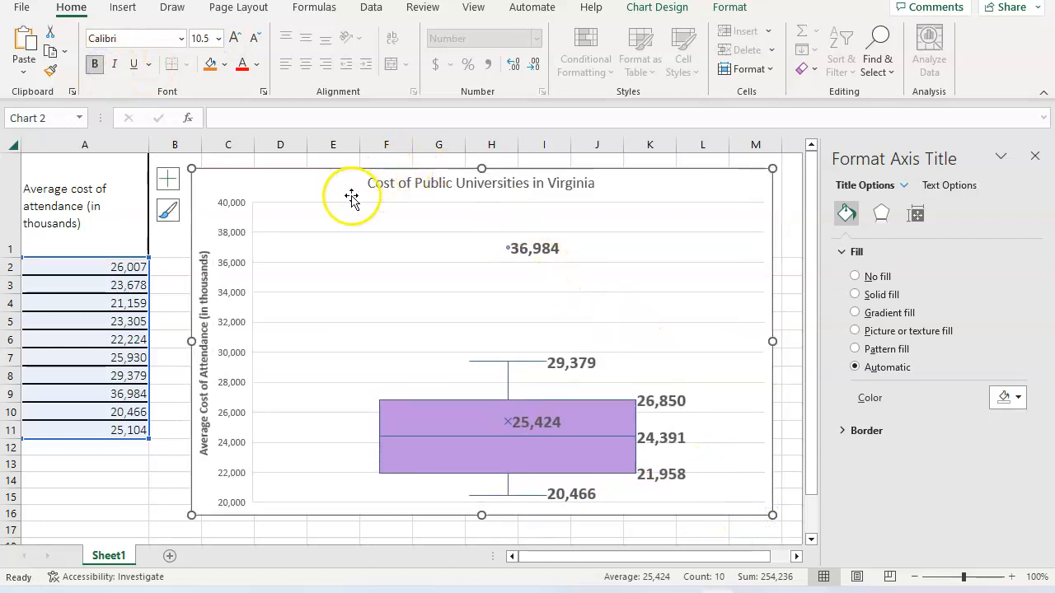
Copy the whole boxplot chart and switch to the Word document at its empty Graph heading.
click(321, 185)
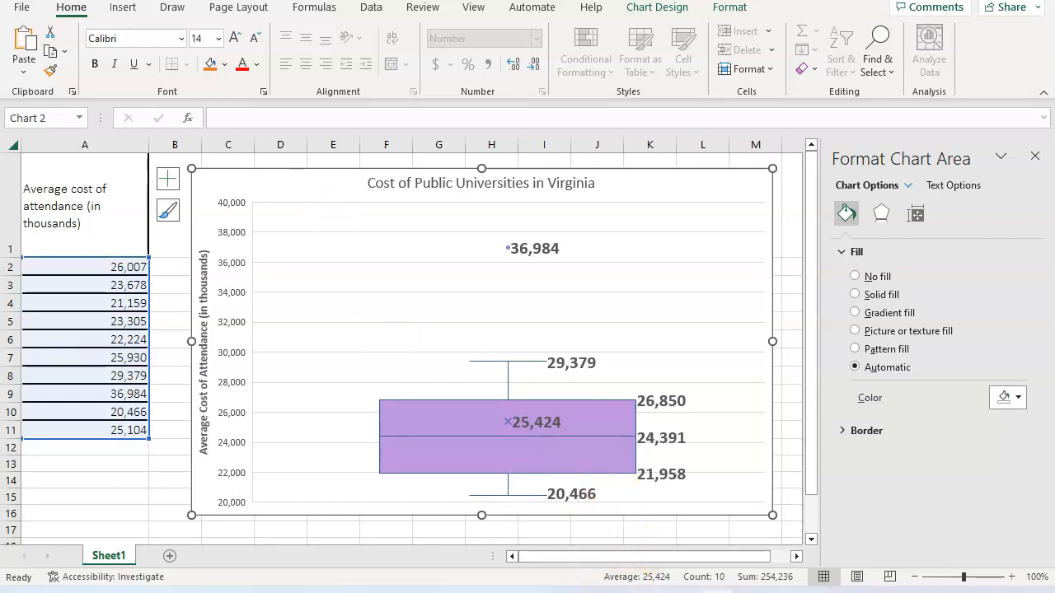
click(683, 592)
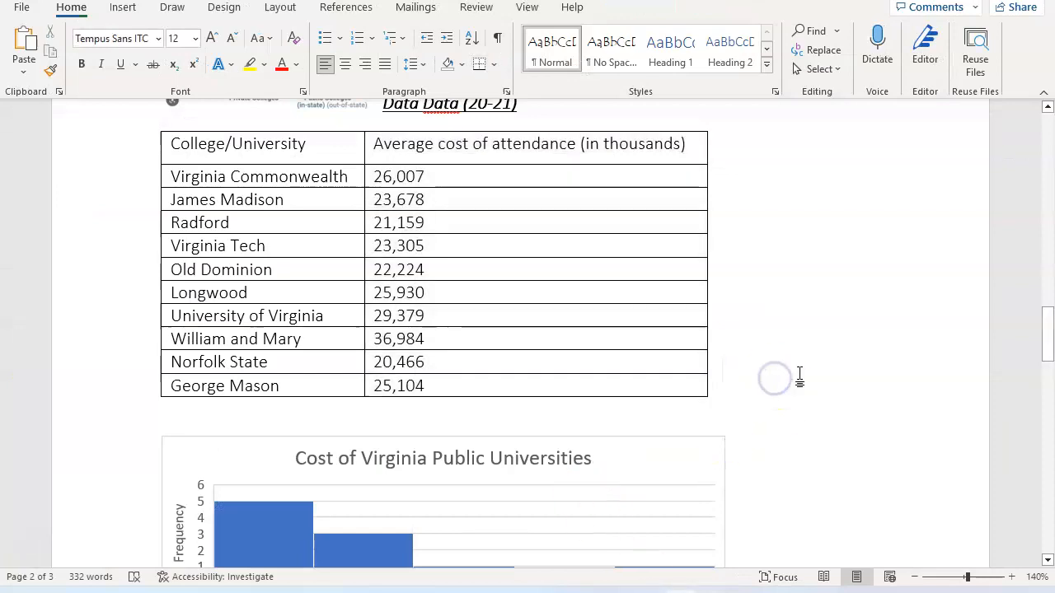
scroll(787, 371, down, 10)
scroll(766, 367, down, 7)
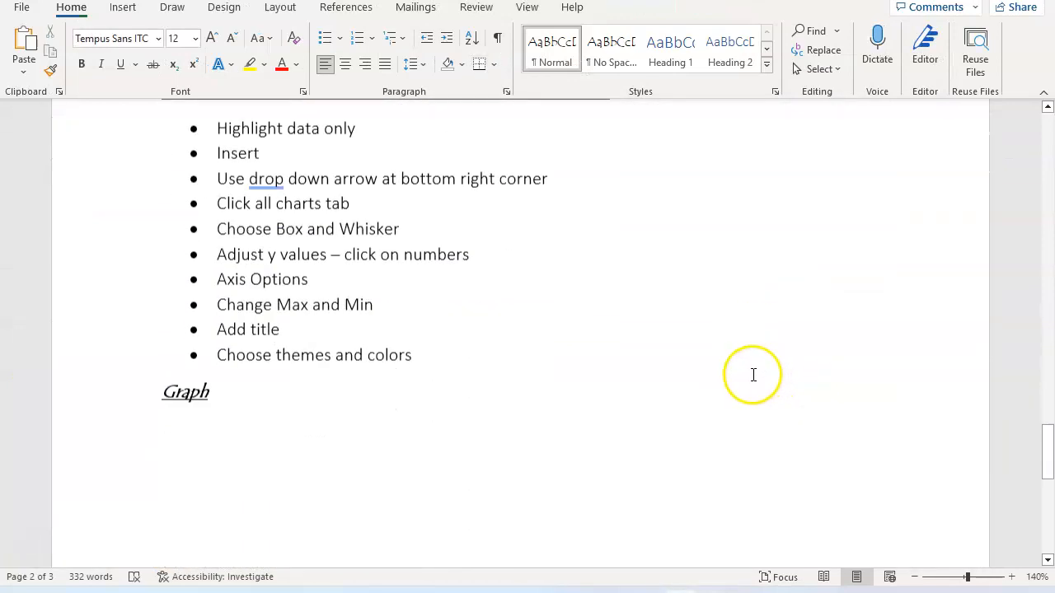
Remove the surplus blank lines beneath the Graph heading and paste the copied boxplot there.
click(187, 328)
key(Delete)
key(Delete)
key(Delete)
key(Delete)
key(Delete)
key(Delete)
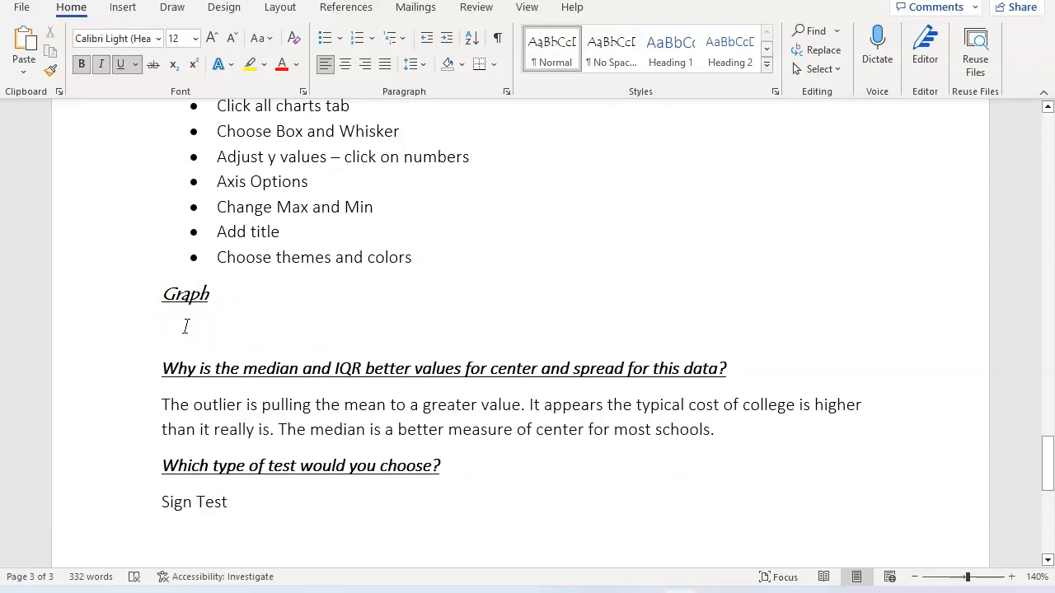
key(ctrl+v)
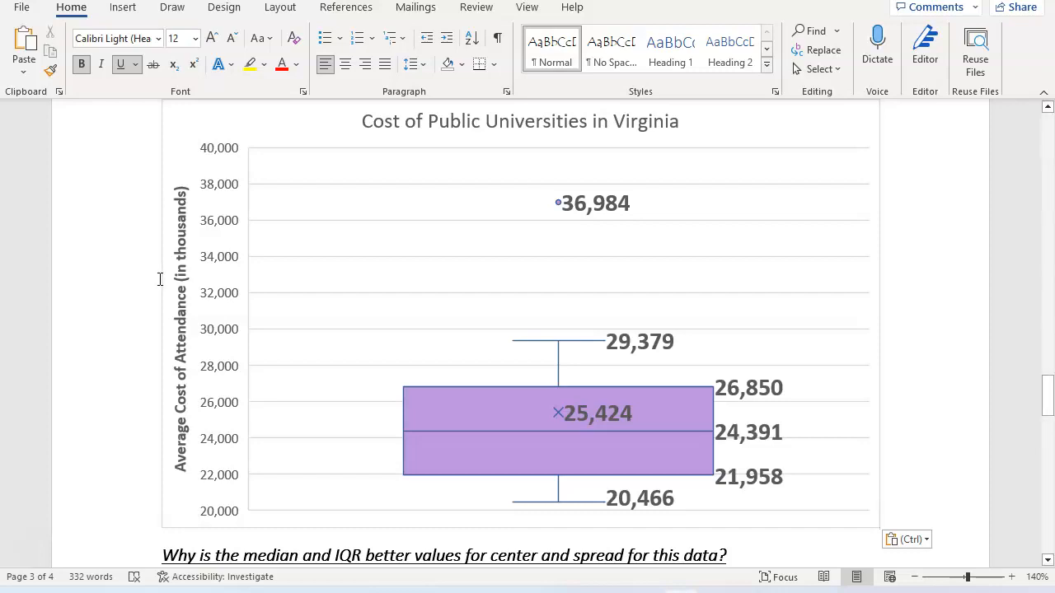
Review the sections after the boxplot and select the words "Review Notes" under Means Vs. Medians in Excel.
click(561, 445)
scroll(902, 389, down, 5)
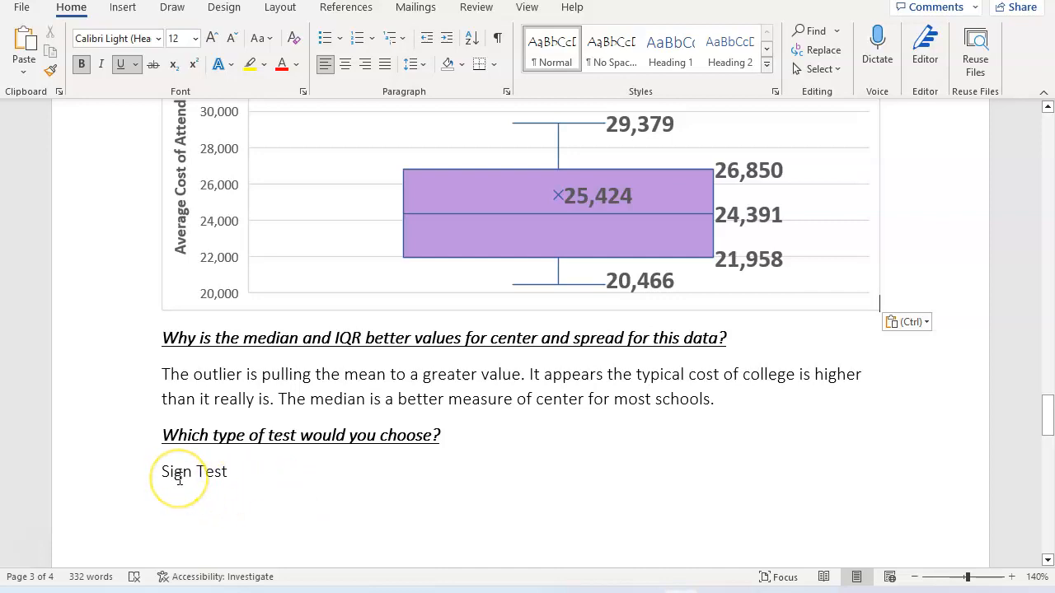
scroll(379, 506, down, 6)
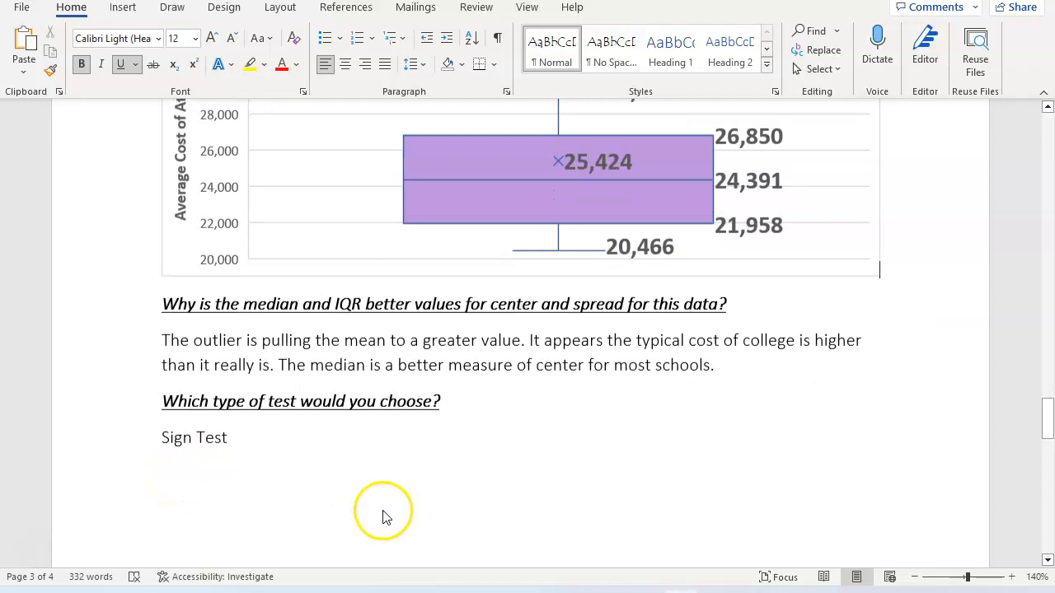
scroll(404, 476, down, 1)
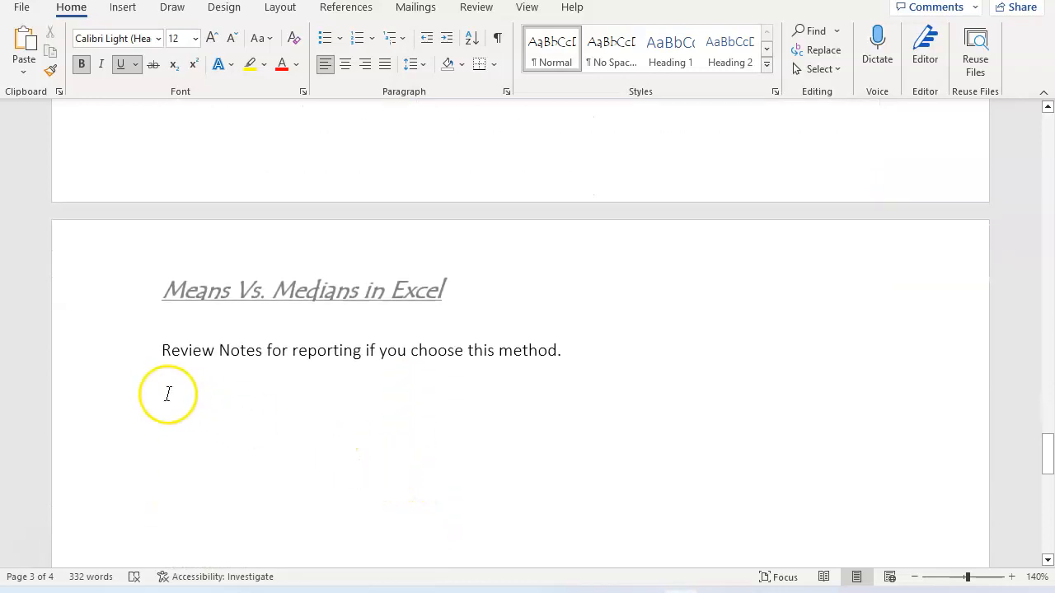
drag(159, 352, 250, 347)
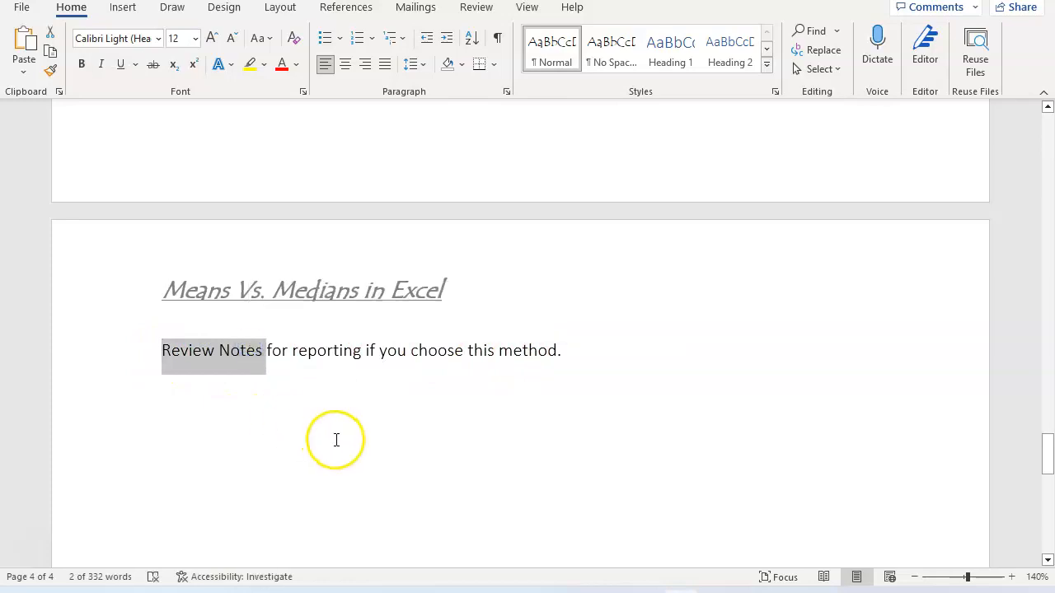